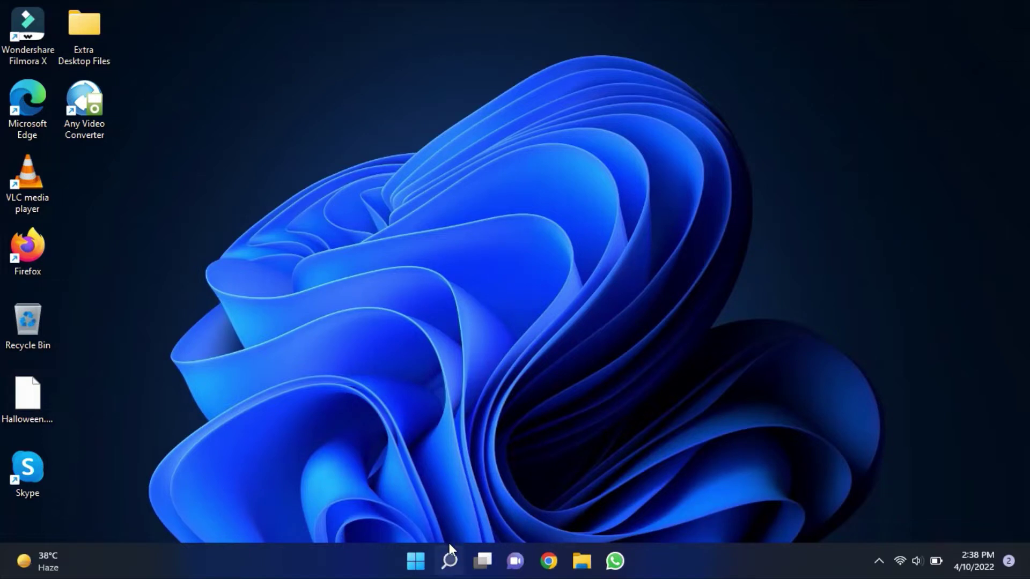
Step: Search Windows for "edit" and open the Video Editor app
{"action": "mouse_move", "coordinate": [451, 561]}
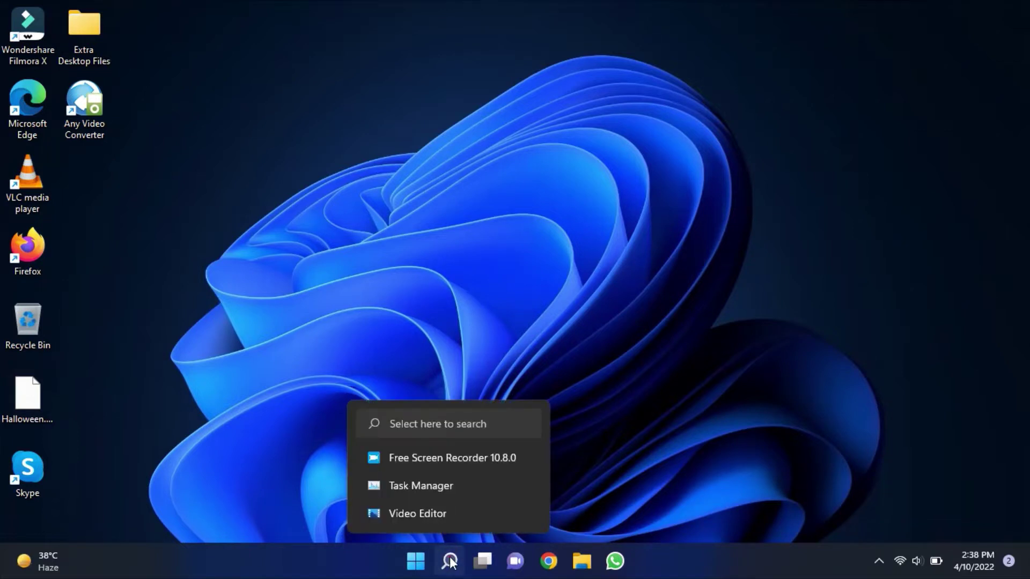
{"action": "left_click", "coordinate": [451, 561]}
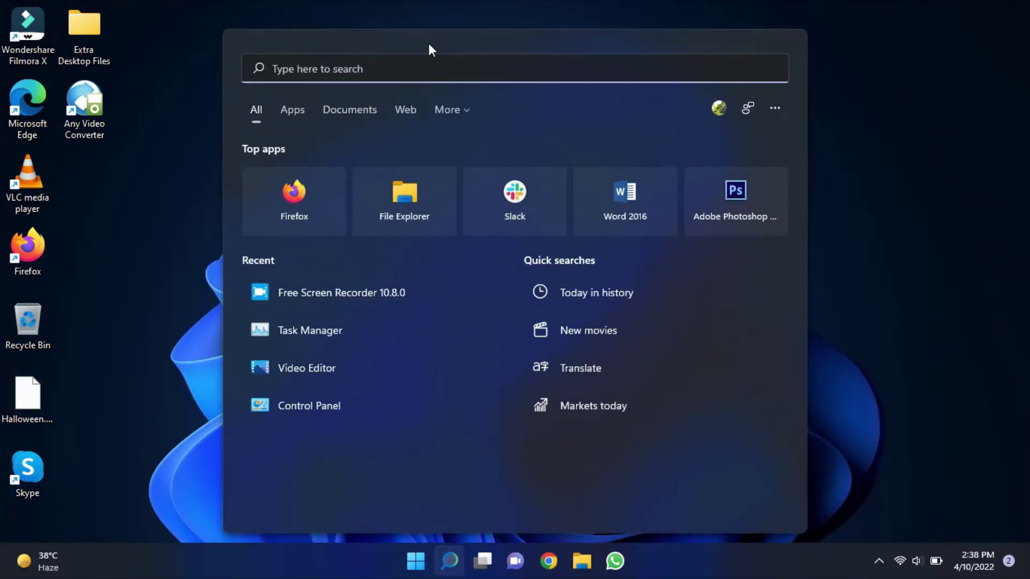
{"action": "type", "text": "edit"}
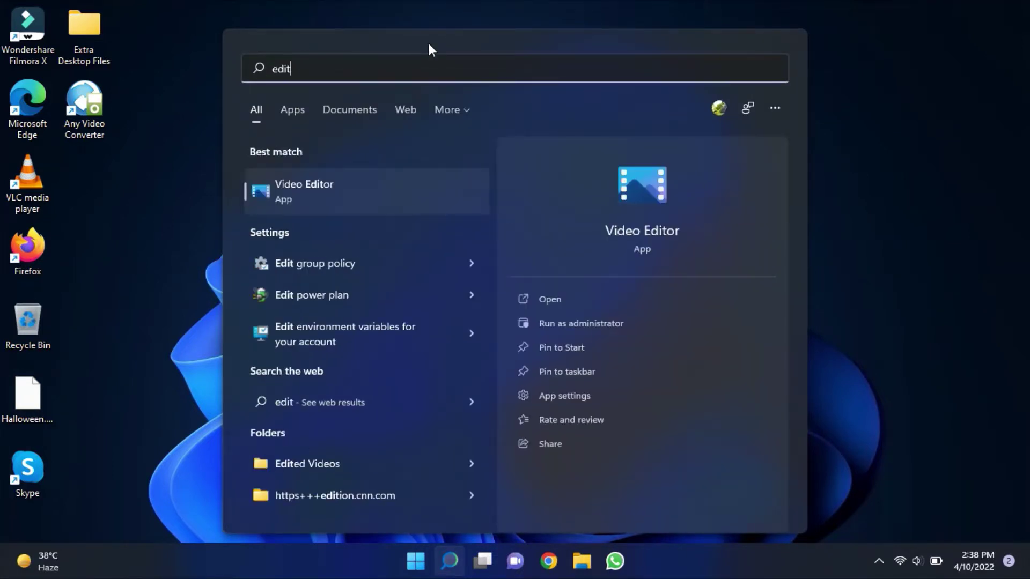
{"action": "left_click", "coordinate": [309, 189]}
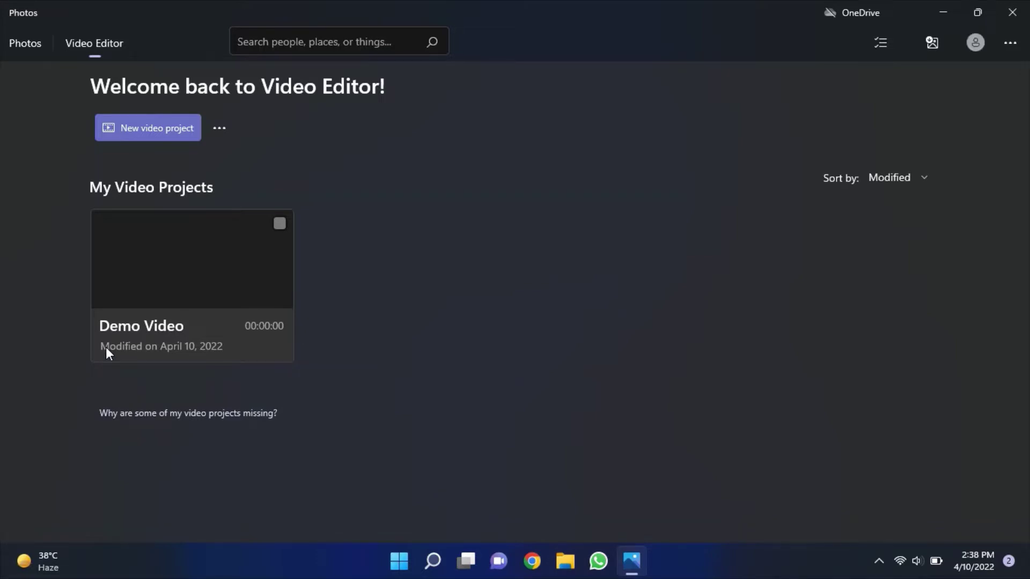
Step: Create a new video project named Demo Video 1
{"action": "left_click", "coordinate": [143, 135]}
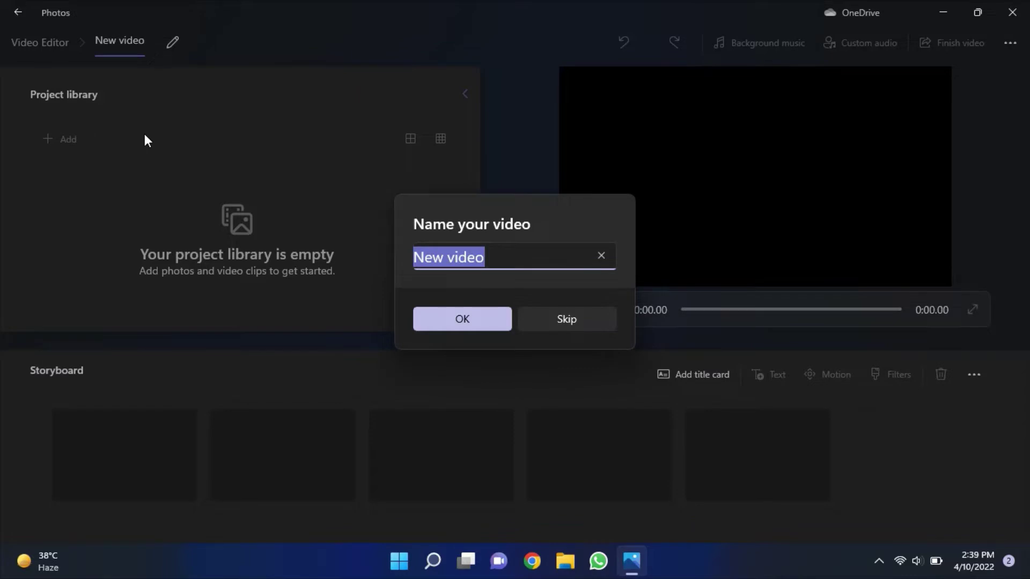
{"action": "type", "text": "De"}
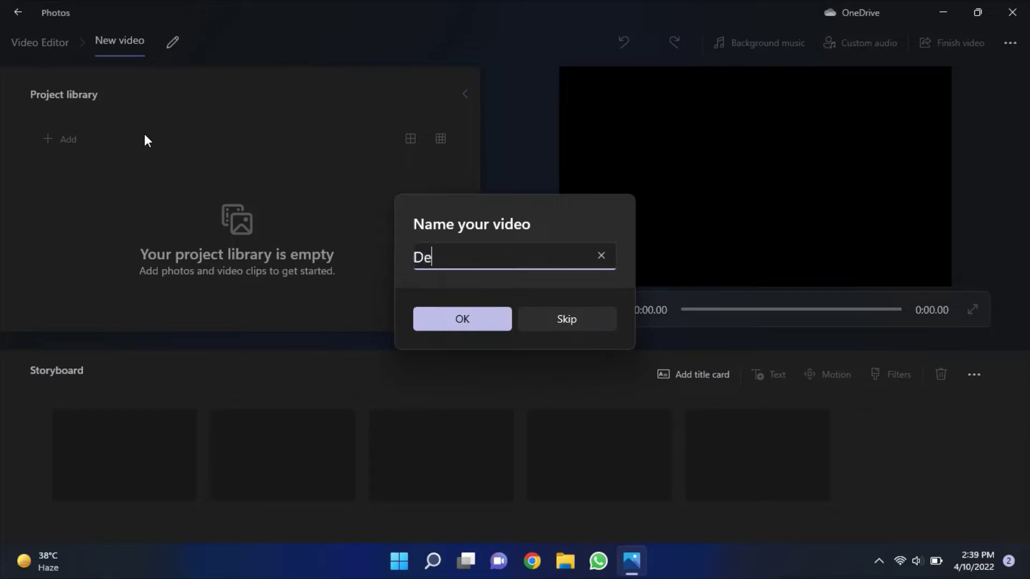
{"action": "type", "text": "mo Video 1"}
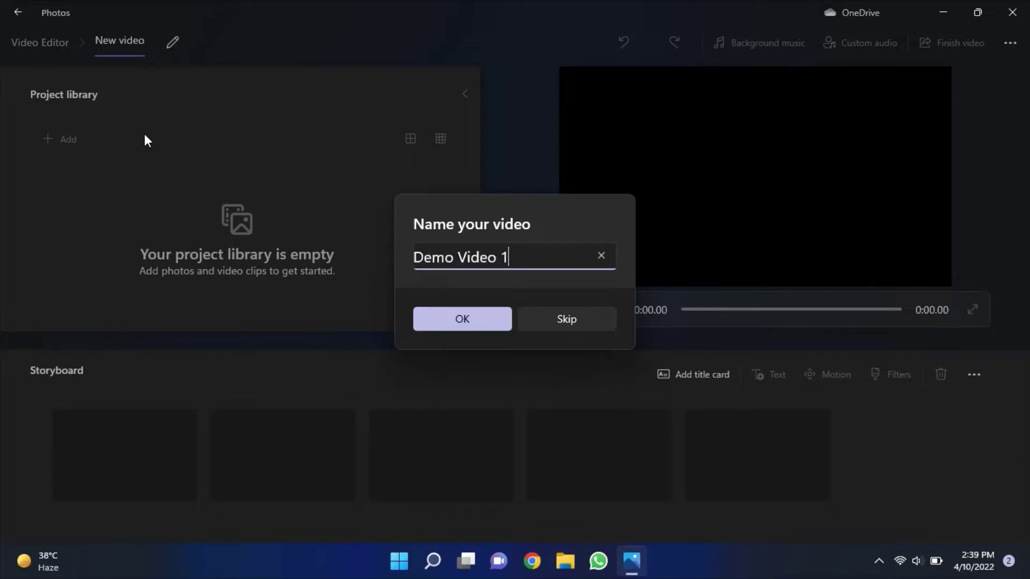
{"action": "left_click", "coordinate": [450, 319]}
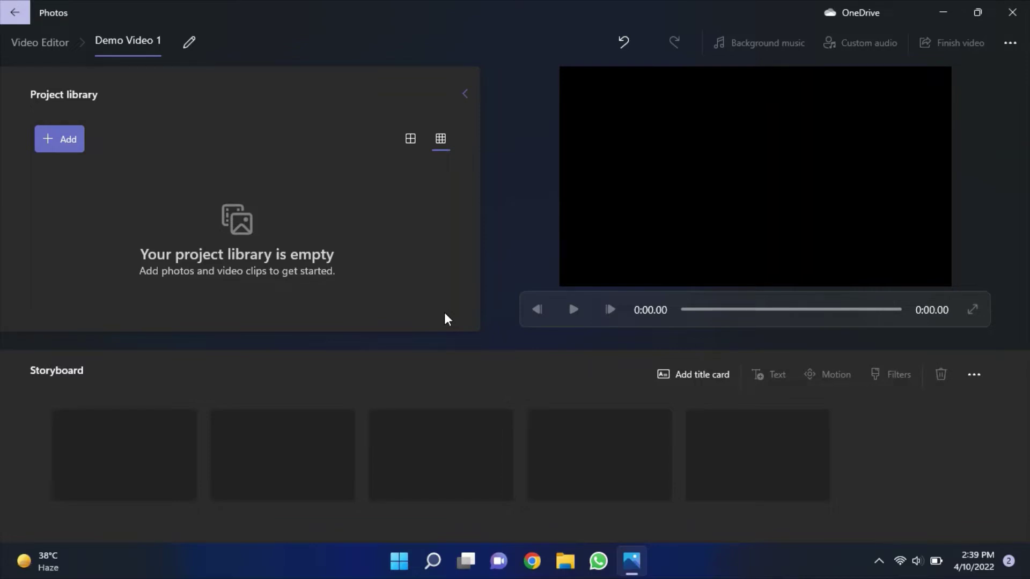
Step: Import the Dubai - 31956 and dubai_-_51857 (Original) videos from this PC and place both in the storyboard
{"action": "left_click", "coordinate": [50, 139]}
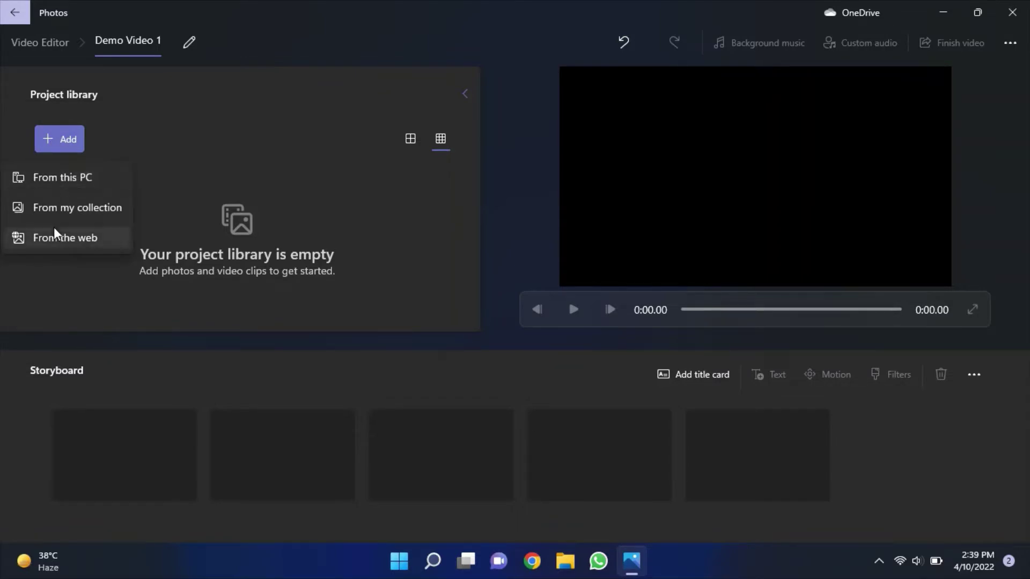
{"action": "left_click", "coordinate": [56, 182]}
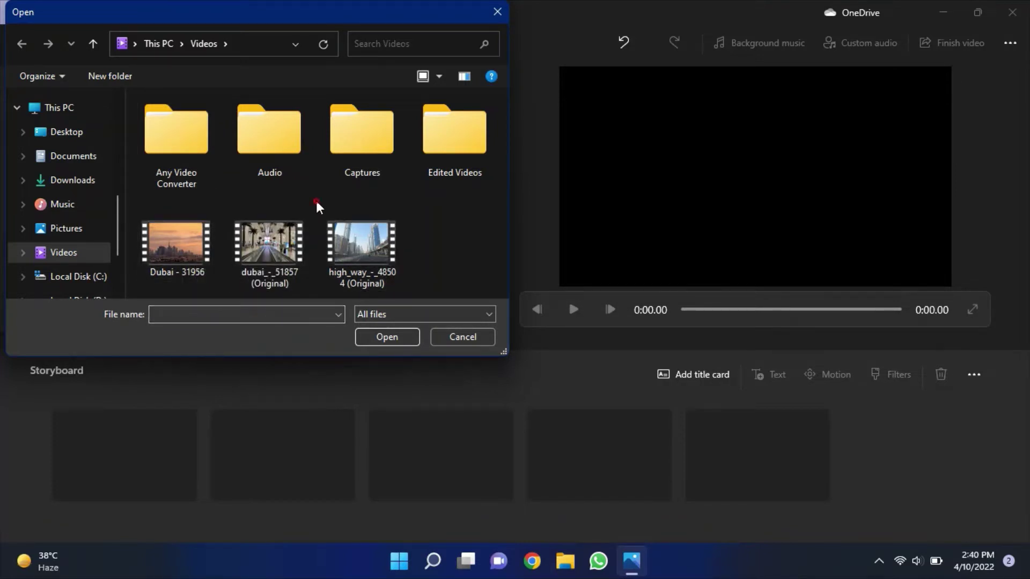
{"action": "left_click", "coordinate": [263, 225]}
{"action": "left_click", "coordinate": [179, 246], "text": "ctrl"}
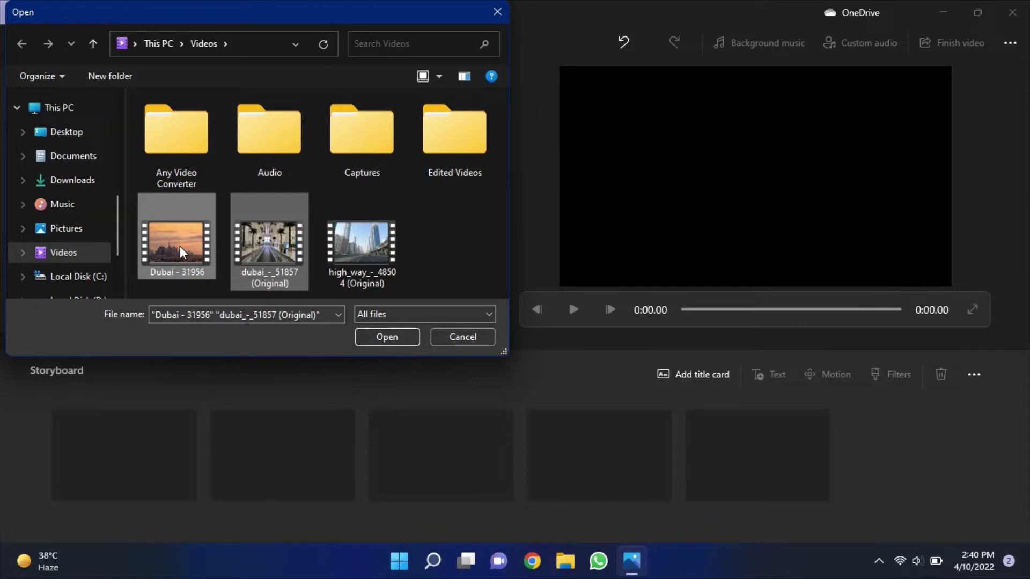
{"action": "left_click", "coordinate": [383, 333]}
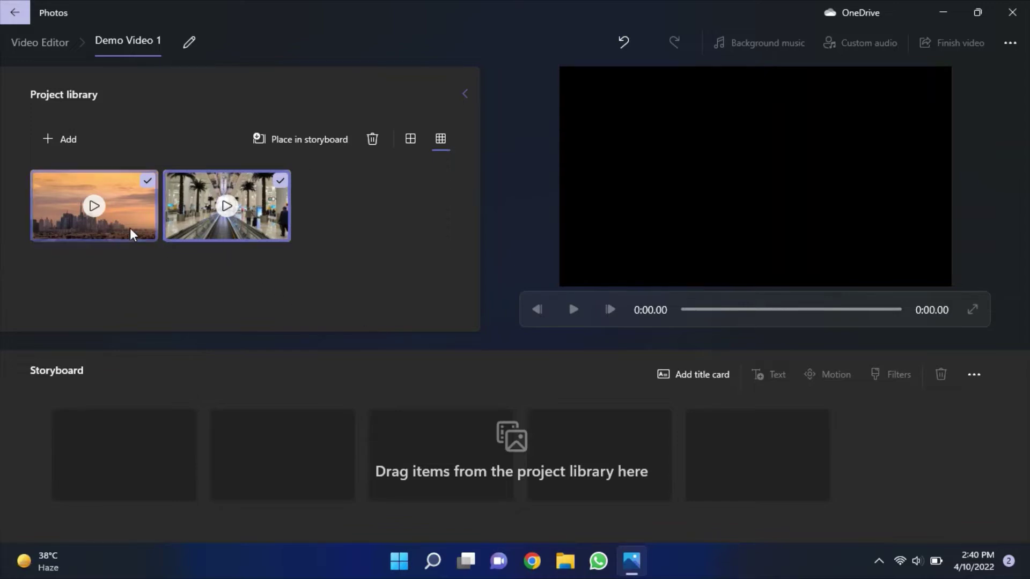
{"action": "left_click_drag", "start_coordinate": [124, 224], "coordinate": [170, 443]}
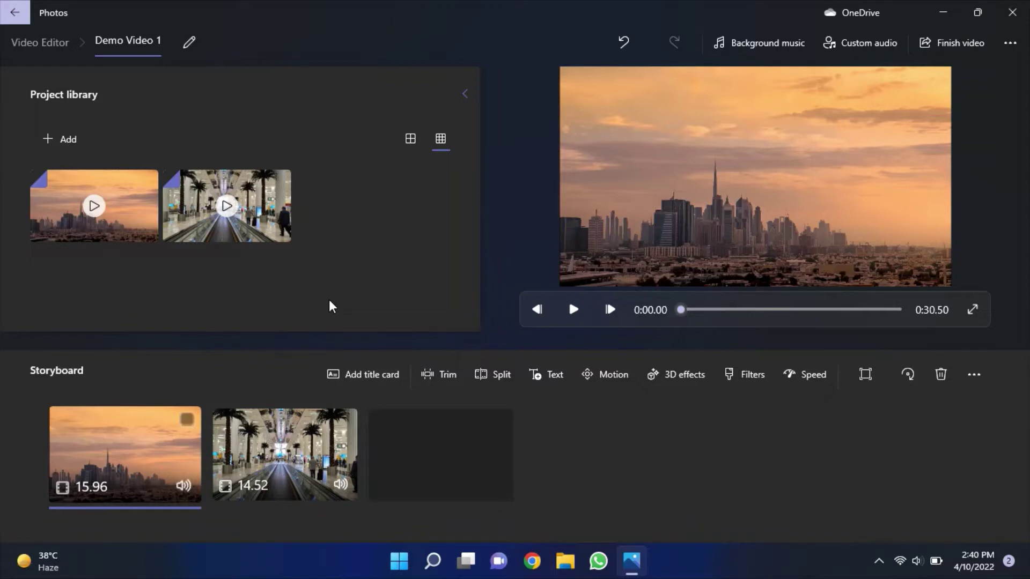
Step: Add a title card at the start of the storyboard and set its text to Demo Video
{"action": "left_click", "coordinate": [352, 368]}
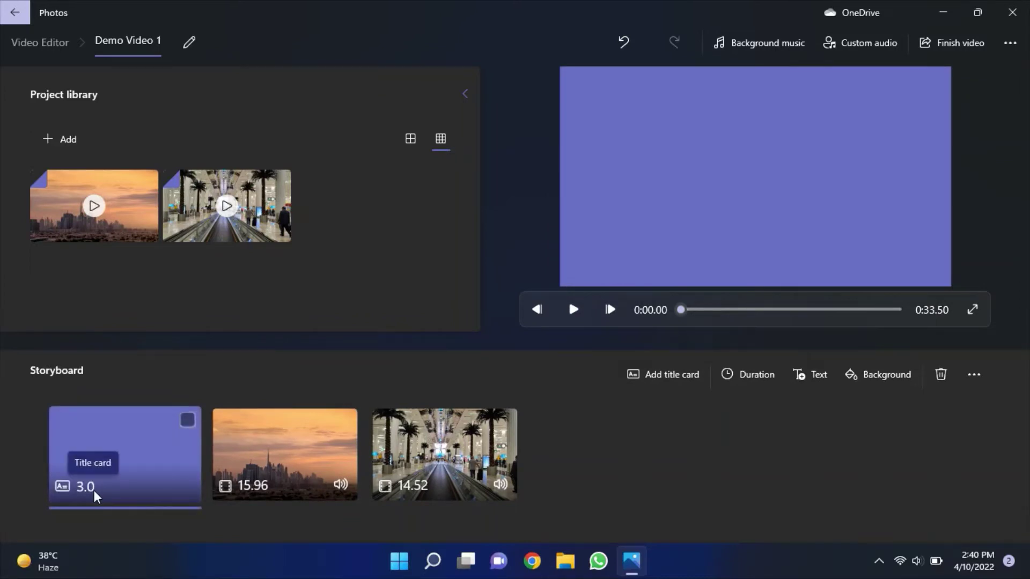
{"action": "left_click_drag", "start_coordinate": [131, 472], "coordinate": [98, 484]}
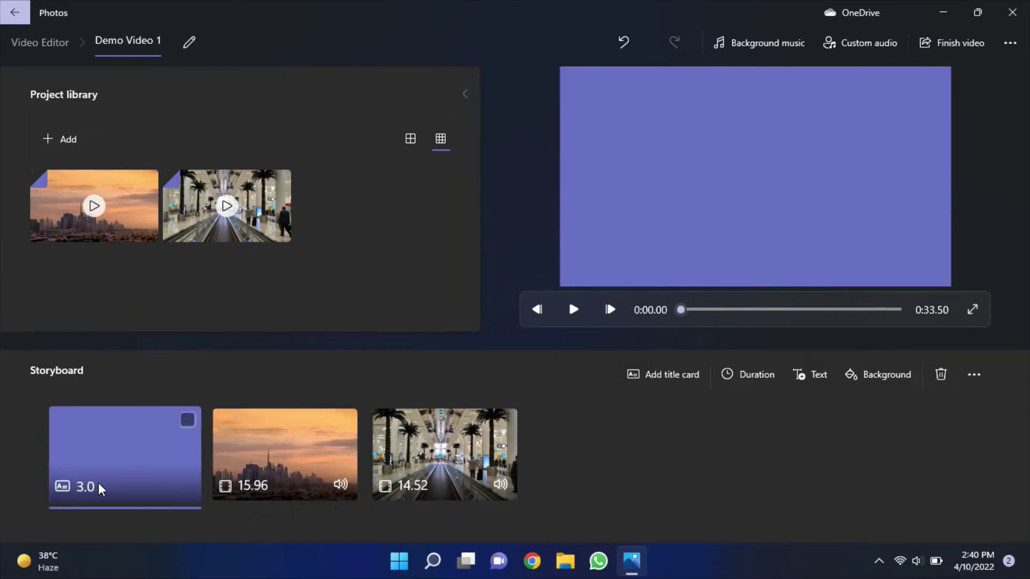
{"action": "right_click", "coordinate": [131, 455]}
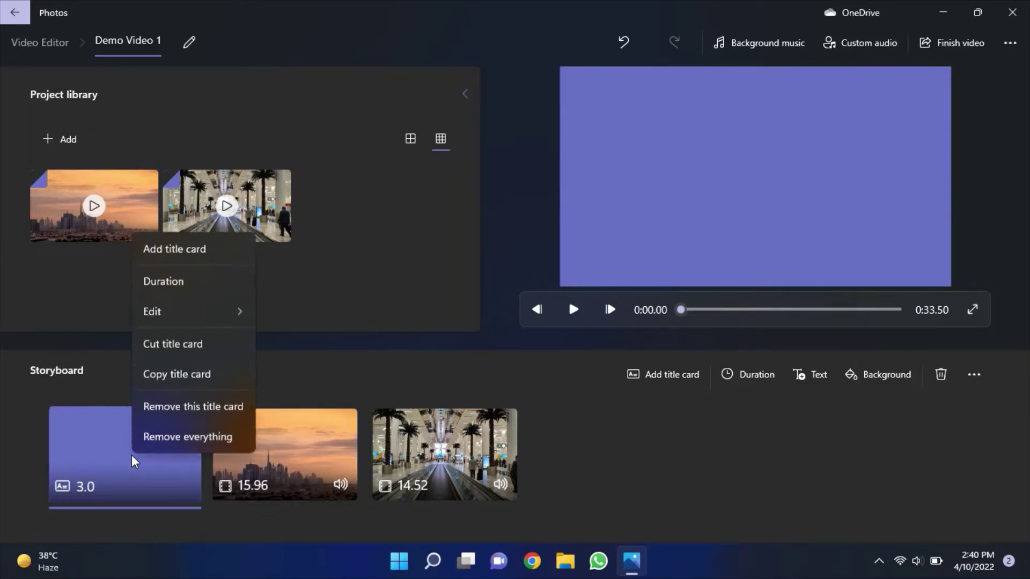
{"action": "mouse_move", "coordinate": [168, 315]}
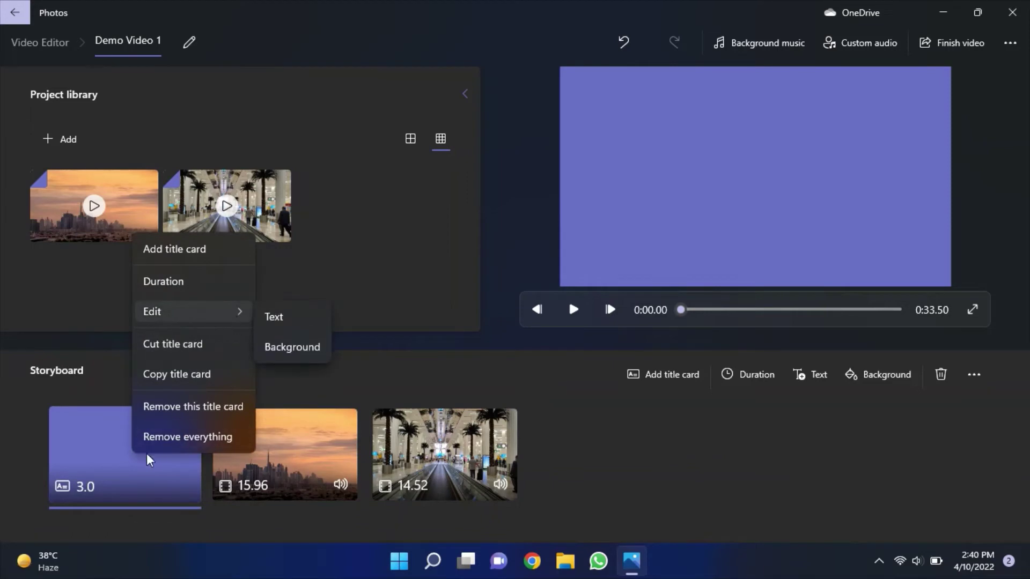
{"action": "right_click", "coordinate": [107, 455]}
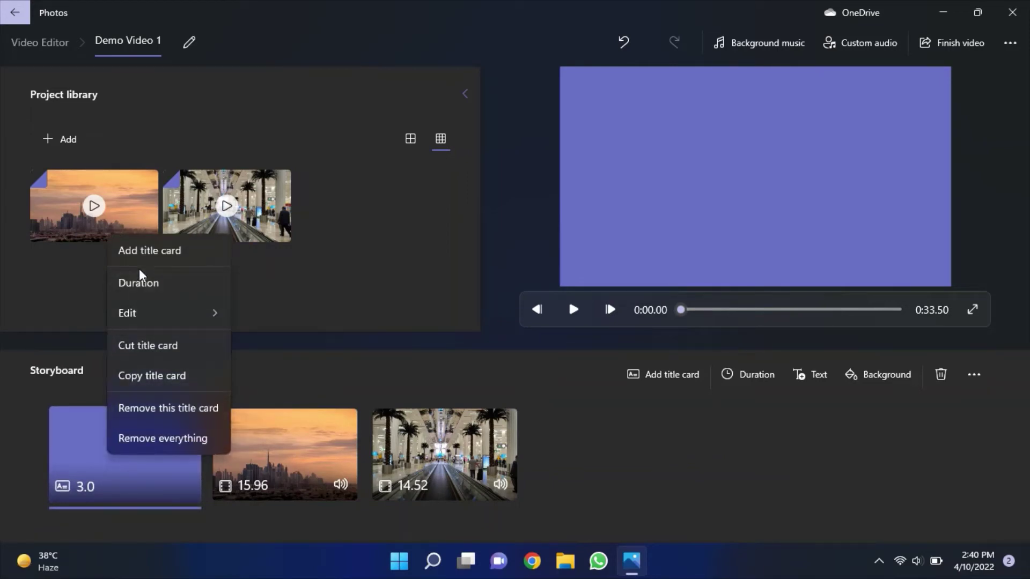
{"action": "mouse_move", "coordinate": [136, 317]}
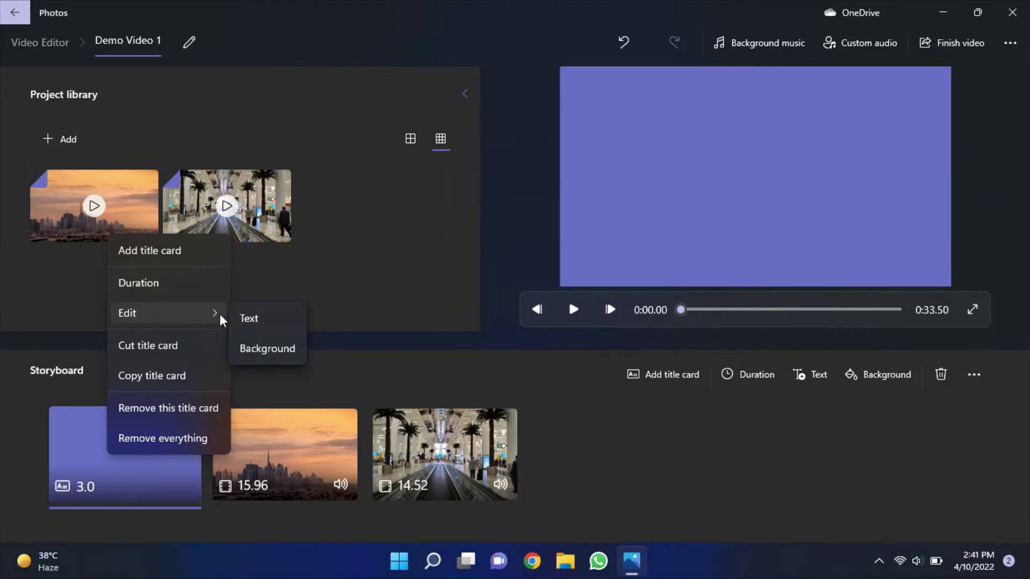
{"action": "left_click", "coordinate": [249, 319]}
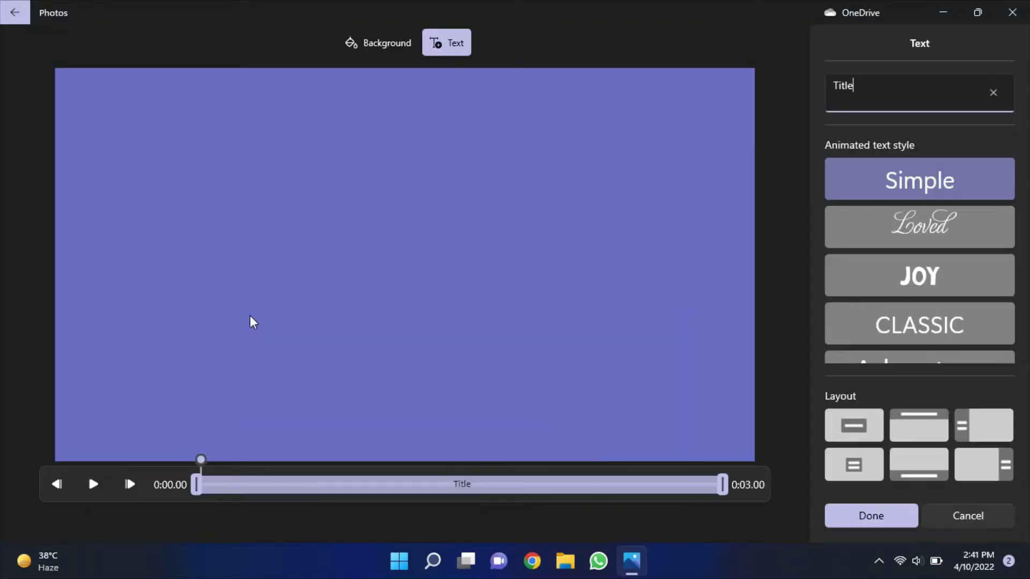
{"action": "key", "text": "BackSpace"}
{"action": "key", "text": "BackSpace"}
{"action": "key", "text": "BackSpace"}
{"action": "key", "text": "BackSpace"}
{"action": "key", "text": "BackSpace"}
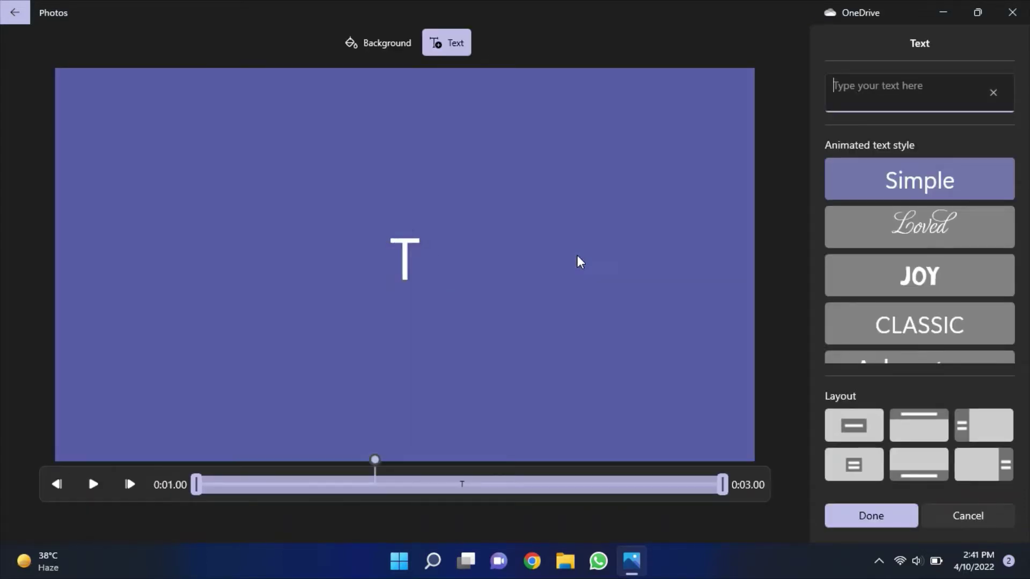
{"action": "type", "text": "Demo Vide"}
{"action": "type", "text": "o"}
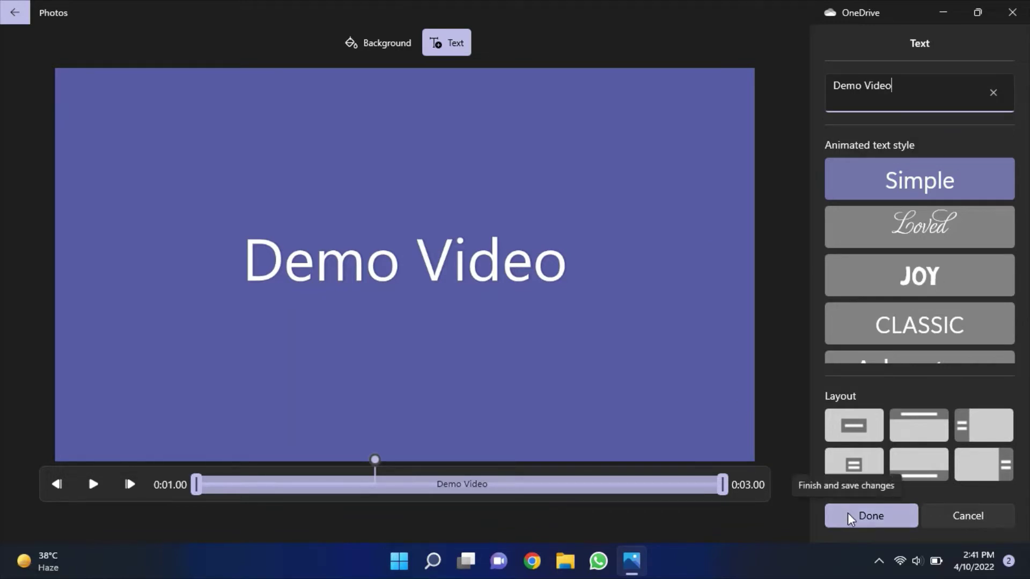
Step: Shorten the title text's display time to end about two-thirds through the card, and preview it from the start
{"action": "left_click", "coordinate": [723, 486]}
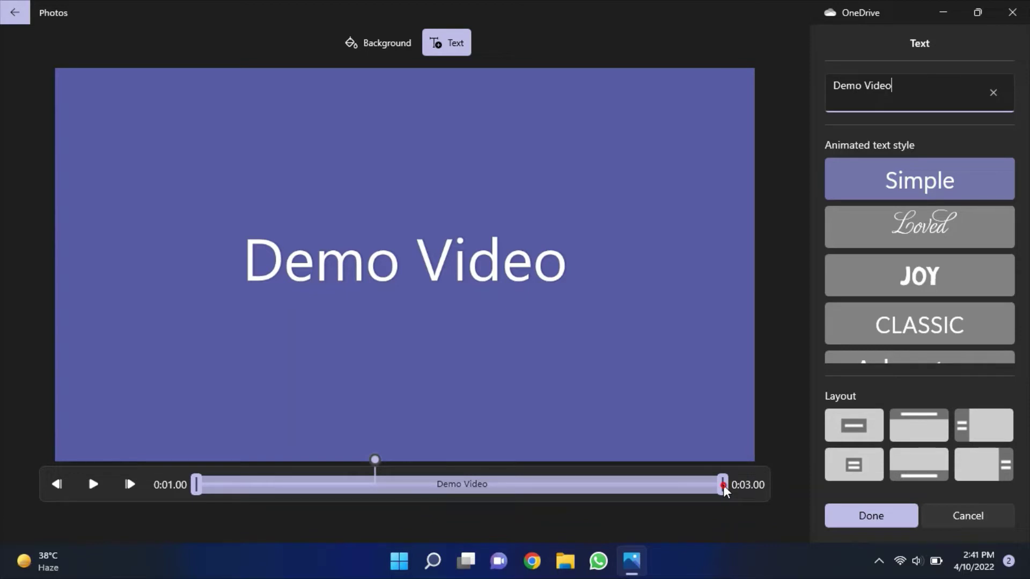
{"action": "left_click_drag", "start_coordinate": [723, 486], "coordinate": [569, 490]}
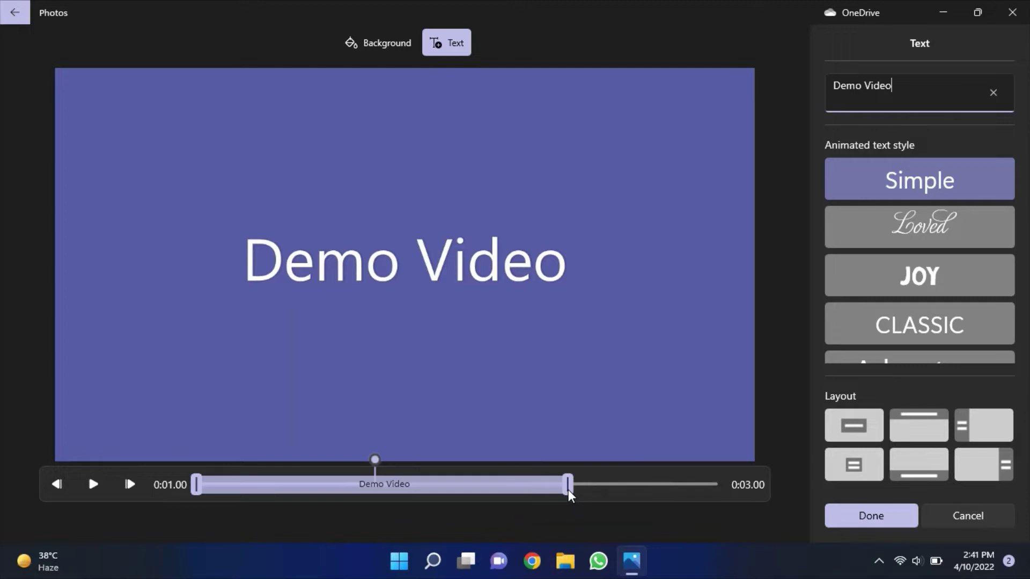
{"action": "left_click_drag", "start_coordinate": [374, 459], "coordinate": [188, 463]}
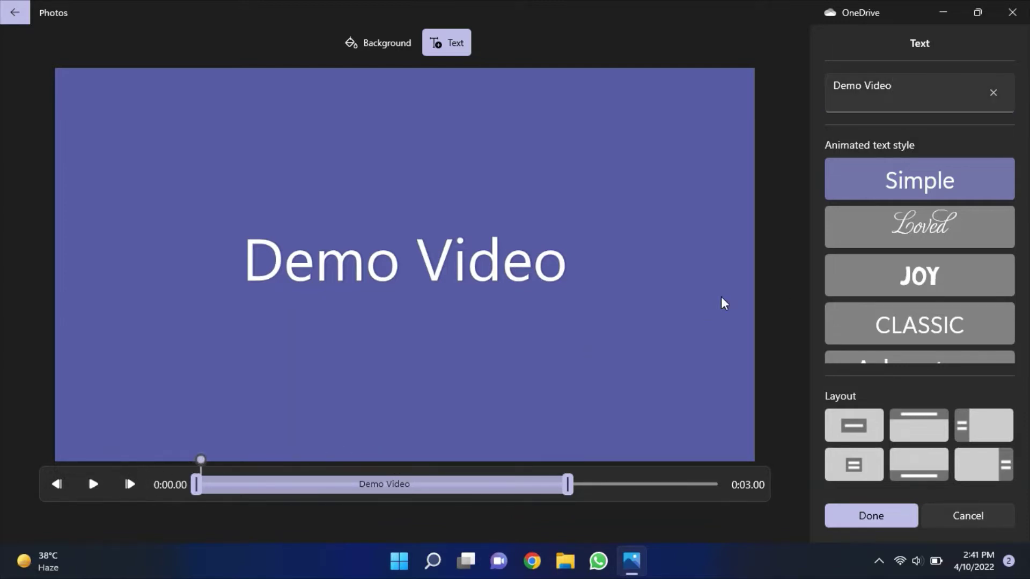
{"action": "left_click", "coordinate": [90, 485]}
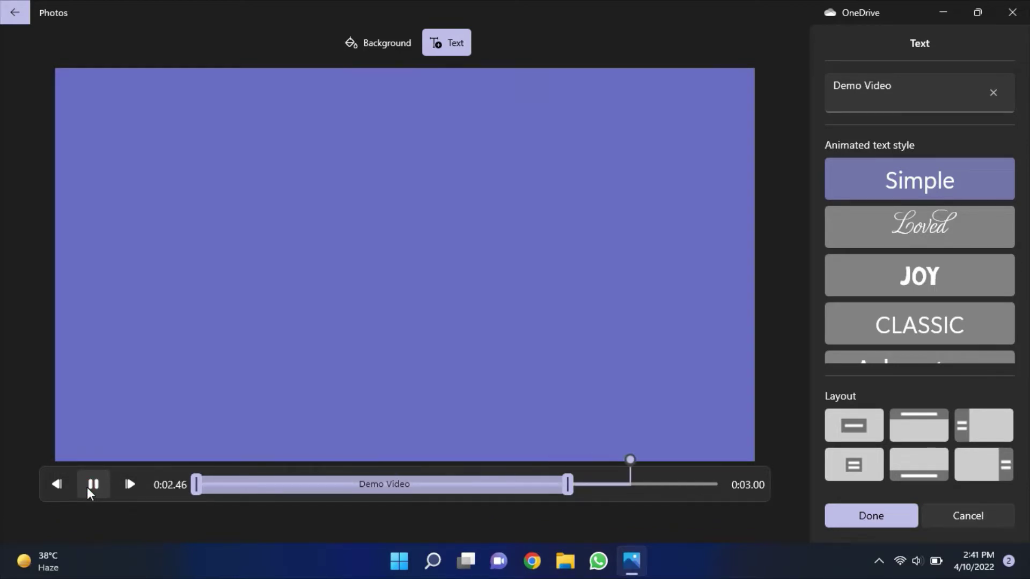
Step: Try the Loved and Joy text styles, apply the Adventure animated style to the title, and save the text changes
{"action": "left_click", "coordinate": [907, 236]}
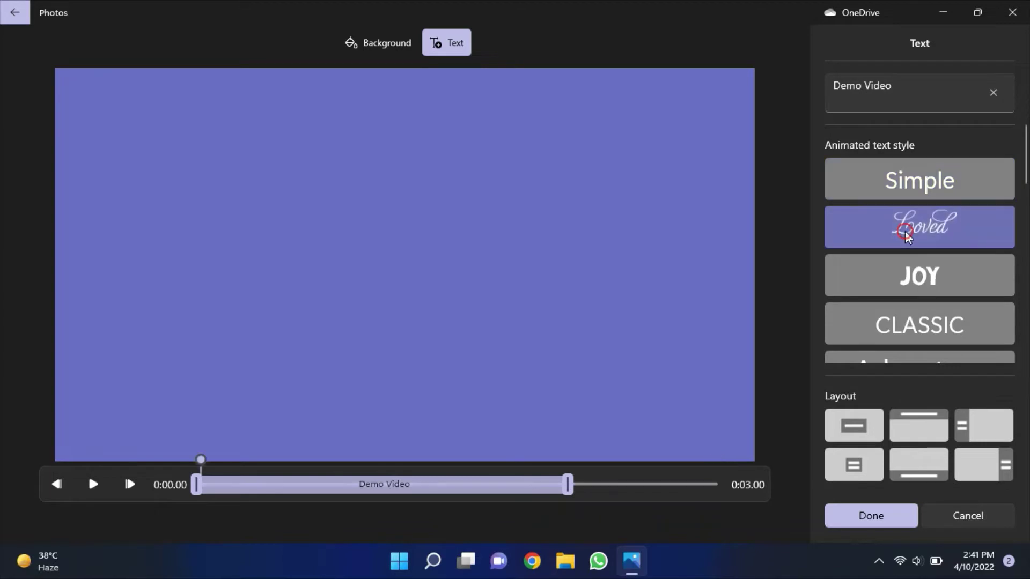
{"action": "left_click", "coordinate": [900, 278]}
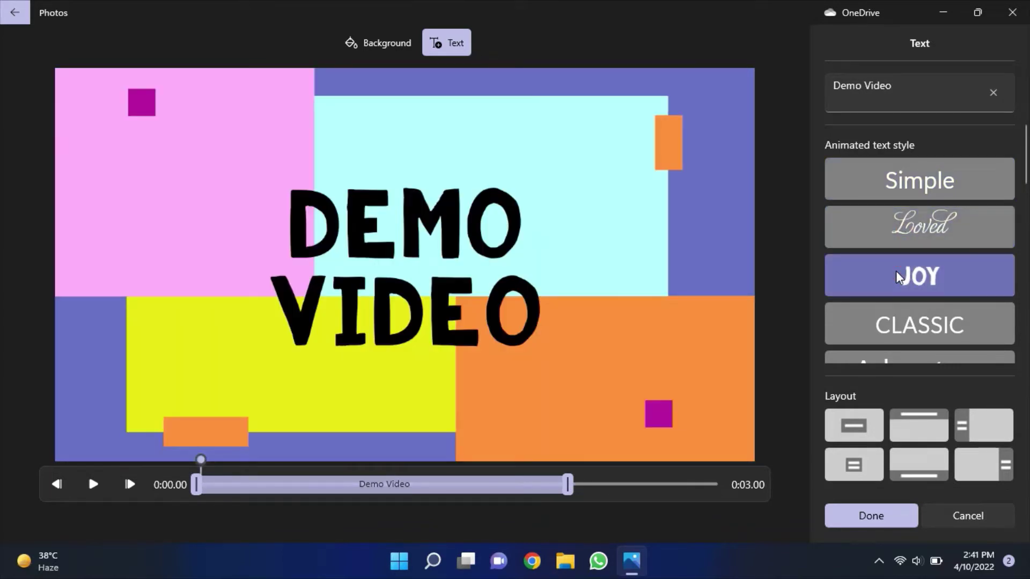
{"action": "scroll", "coordinate": [888, 316], "scroll_direction": "down", "scroll_amount": 2}
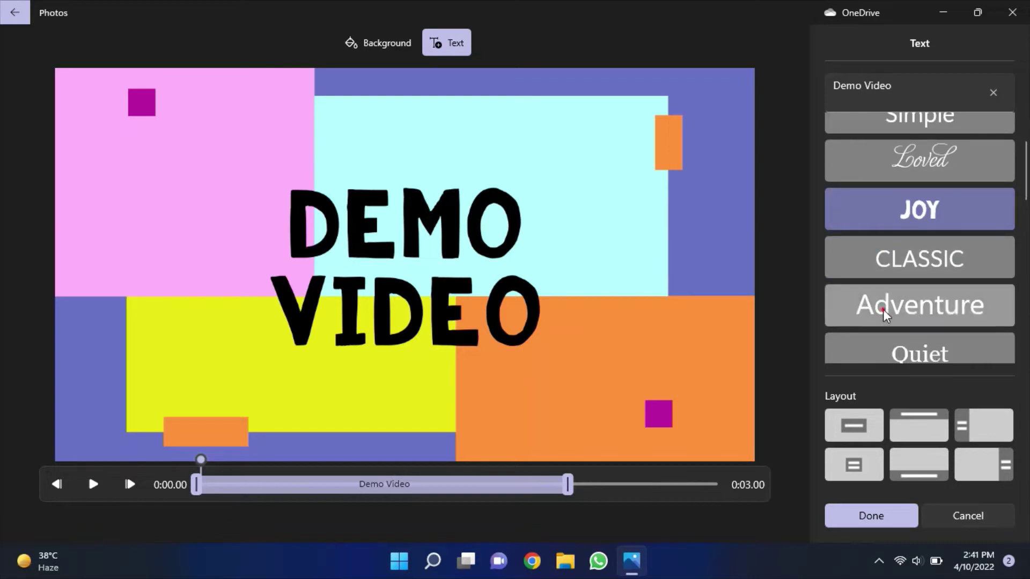
{"action": "left_click", "coordinate": [884, 316]}
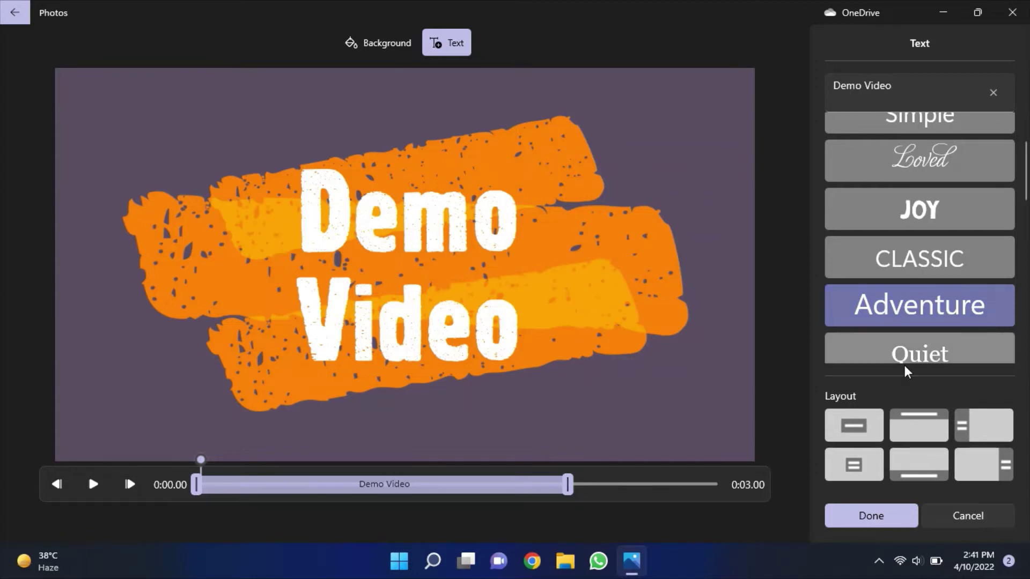
{"action": "left_click", "coordinate": [860, 518]}
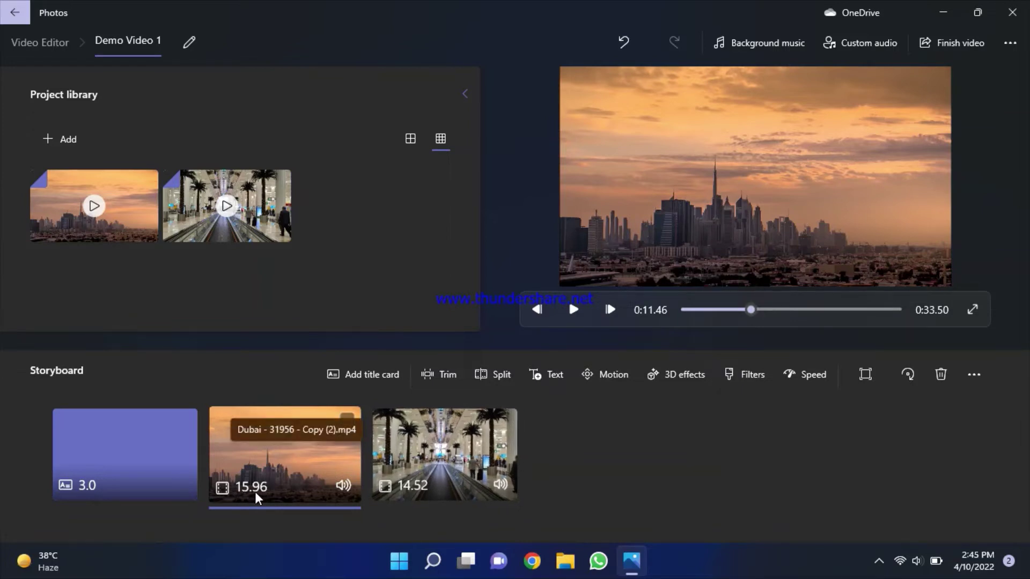
Step: Lower the volume of the Dubai skyline clip in the storyboard to roughly half
{"action": "left_click", "coordinate": [346, 489]}
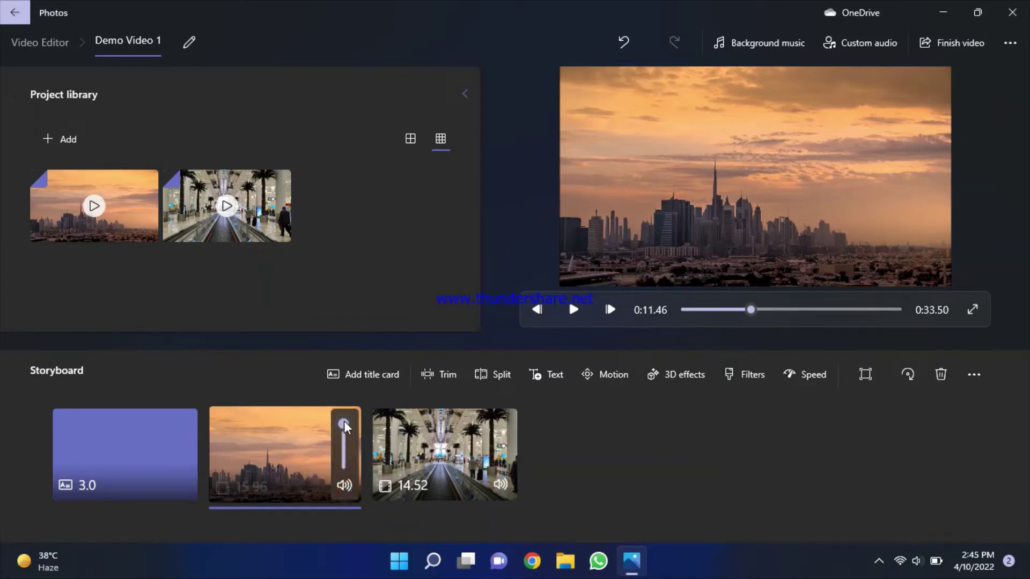
{"action": "mouse_move", "coordinate": [345, 426]}
{"action": "left_click_drag", "start_coordinate": [345, 427], "coordinate": [346, 449]}
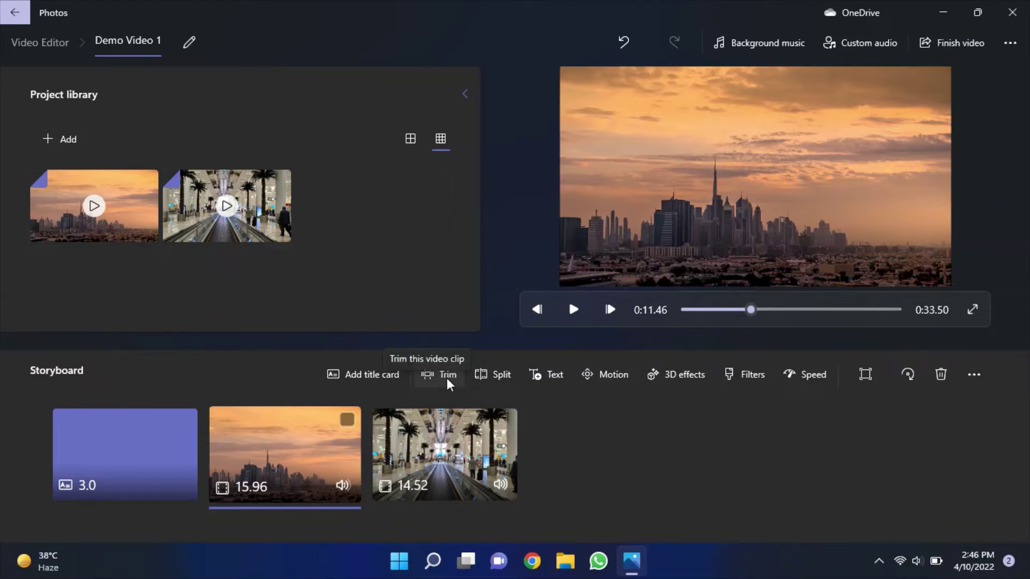
{"action": "left_click", "coordinate": [320, 440]}
{"action": "right_click", "coordinate": [285, 438]}
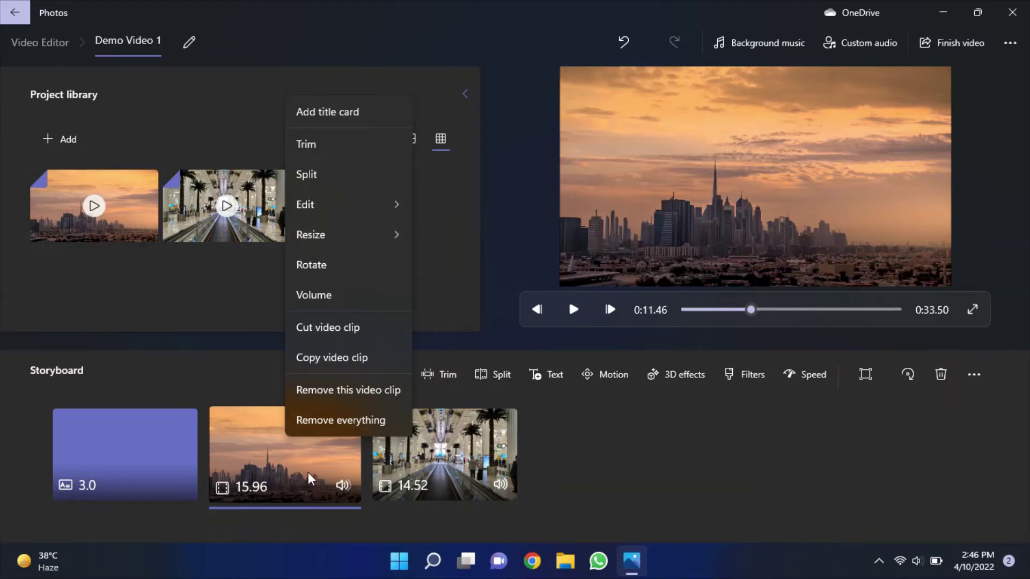
{"action": "left_click", "coordinate": [423, 388]}
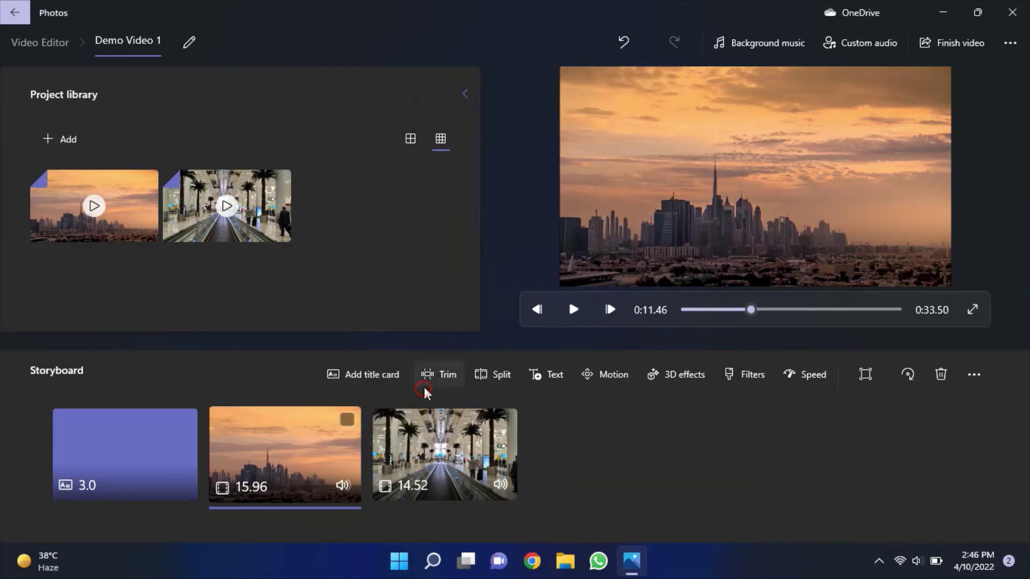
Step: Trim the end of the Dubai skyline clip to a clip length of 0:10.10
{"action": "left_click", "coordinate": [439, 374]}
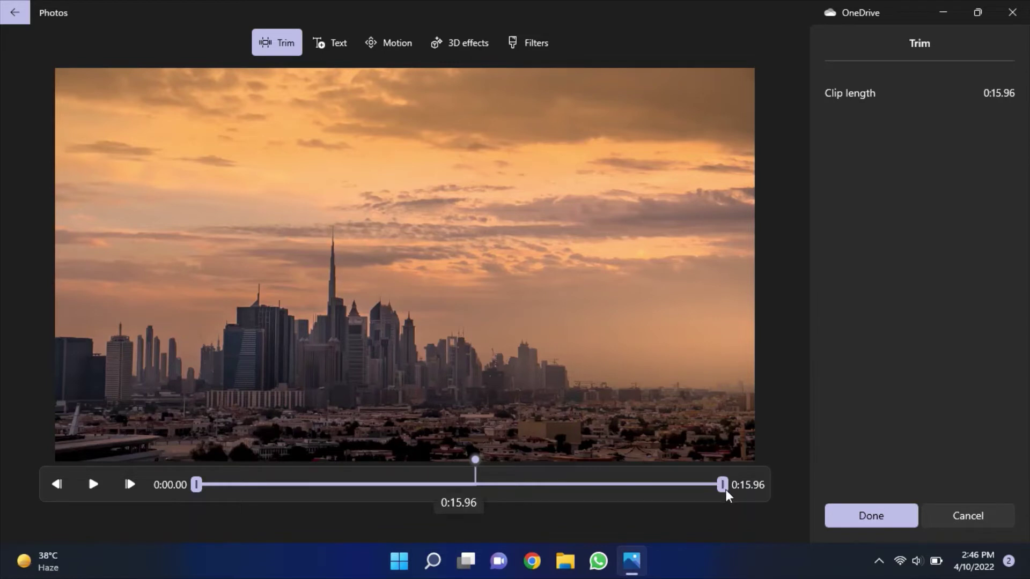
{"action": "left_click_drag", "start_coordinate": [724, 487], "coordinate": [536, 495]}
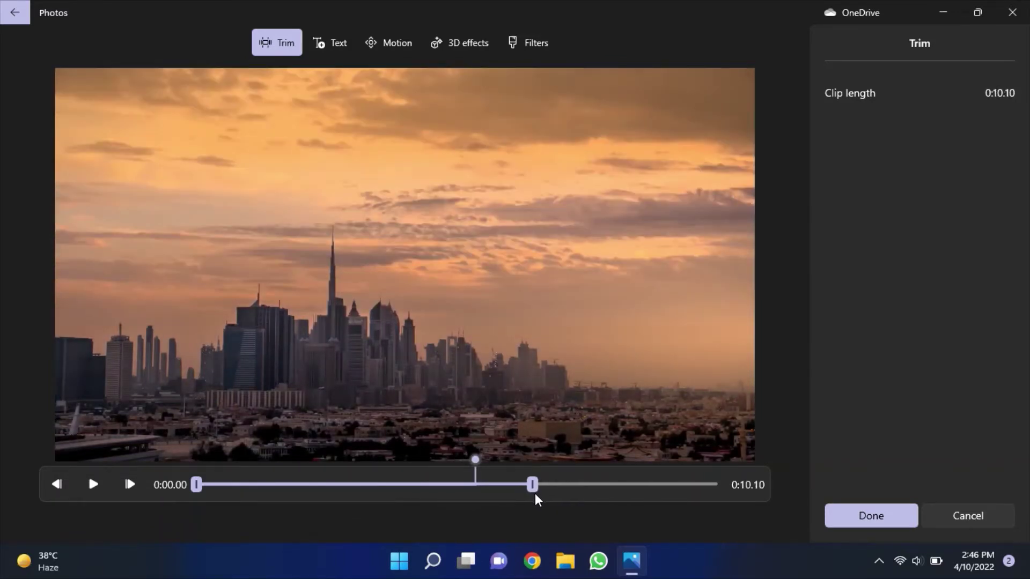
{"action": "left_click", "coordinate": [866, 516]}
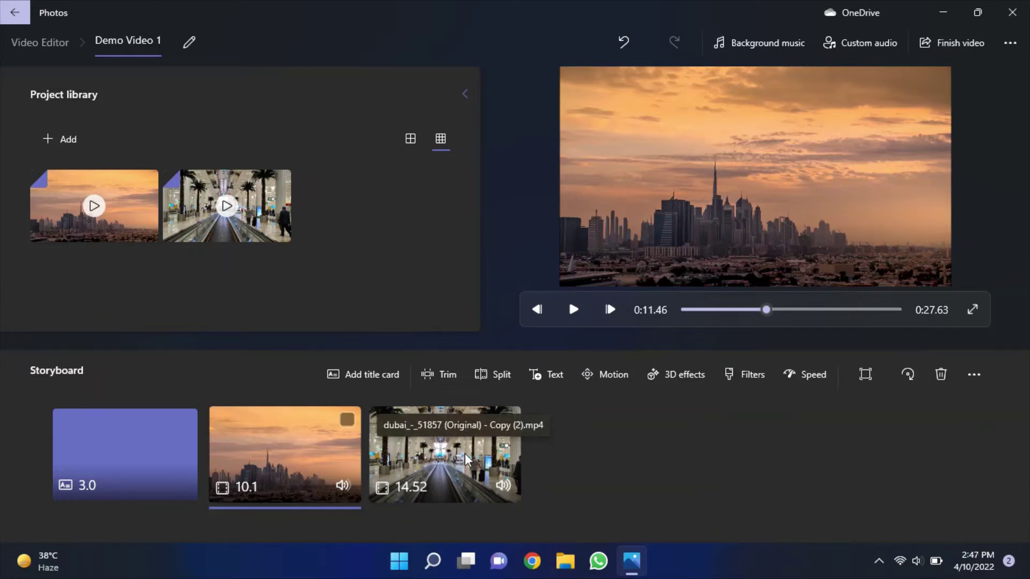
Step: Preview the airport walkway clip in the storyboard and split it at 0:03.93
{"action": "left_click", "coordinate": [445, 459]}
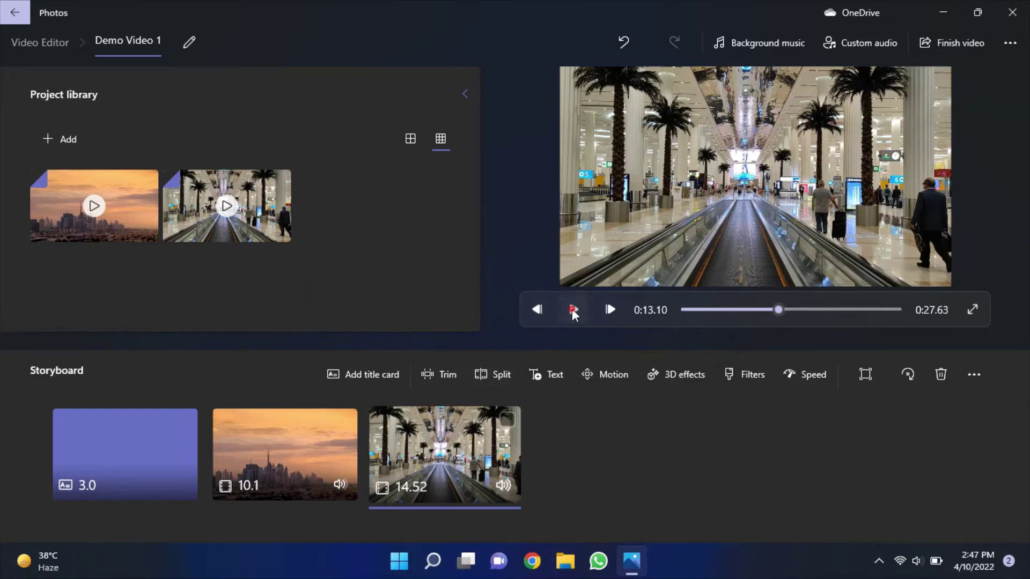
{"action": "left_click", "coordinate": [571, 309]}
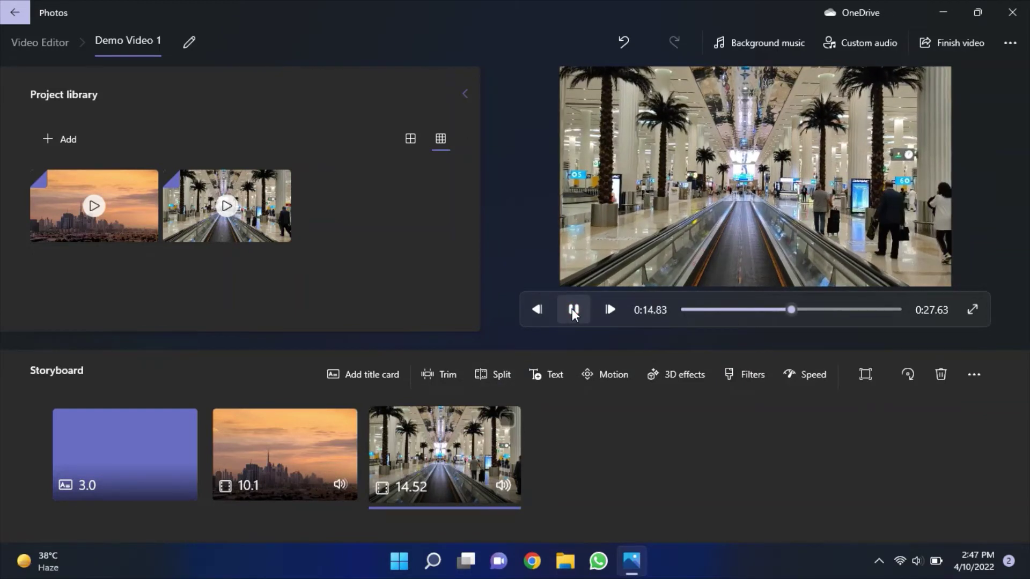
{"action": "left_click", "coordinate": [571, 310]}
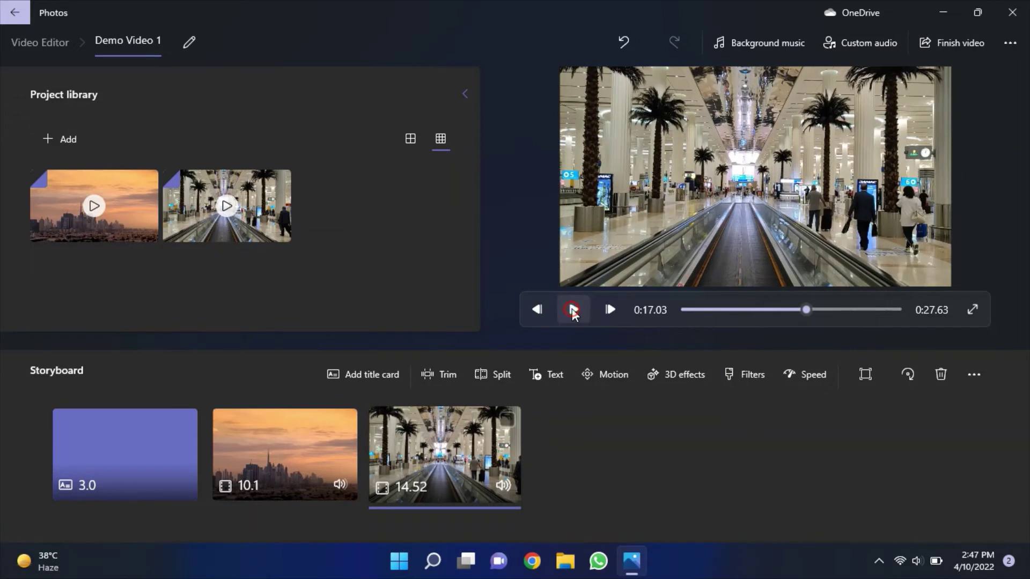
{"action": "right_click", "coordinate": [436, 443]}
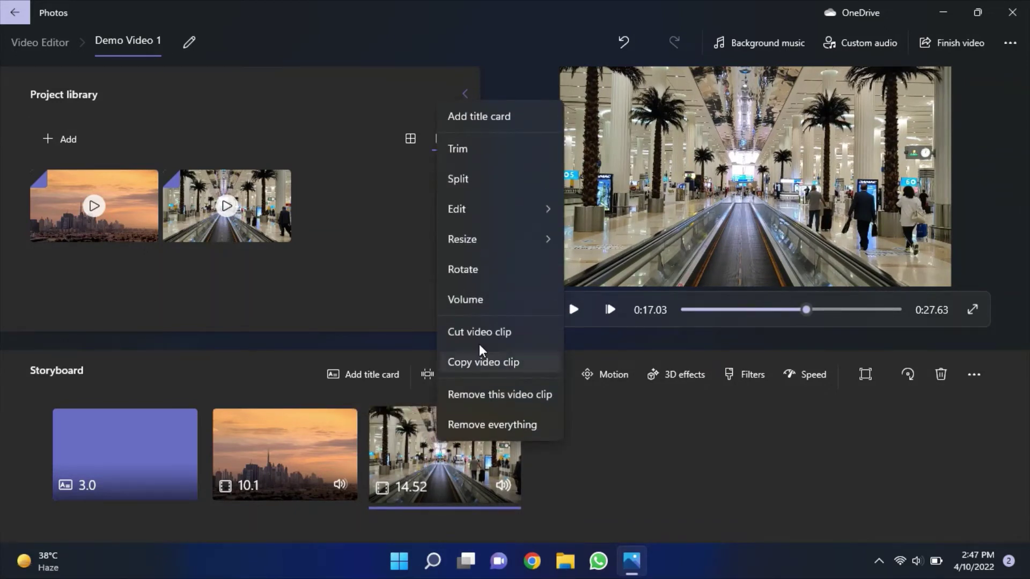
{"action": "left_click", "coordinate": [487, 181]}
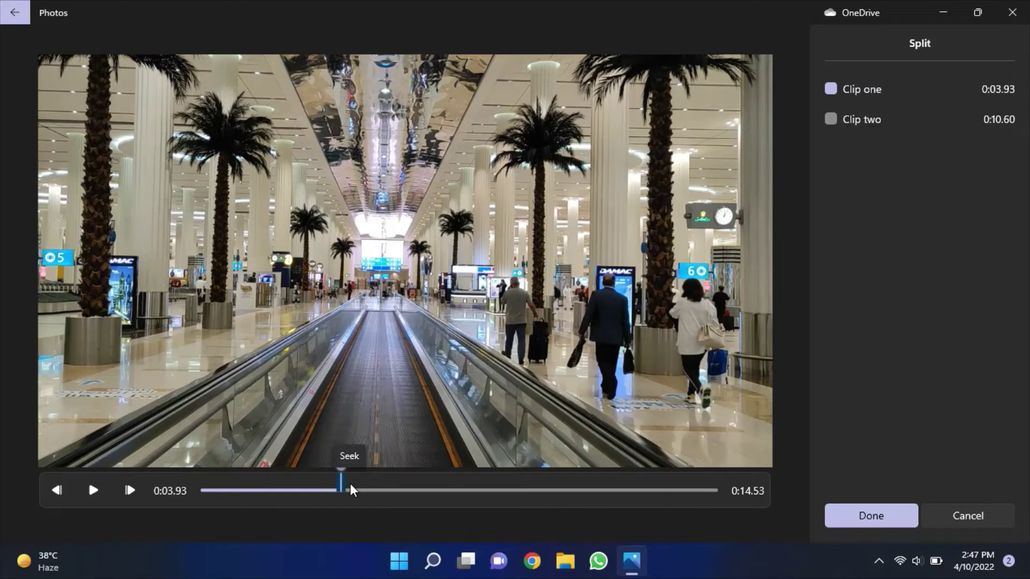
{"action": "left_click", "coordinate": [852, 510]}
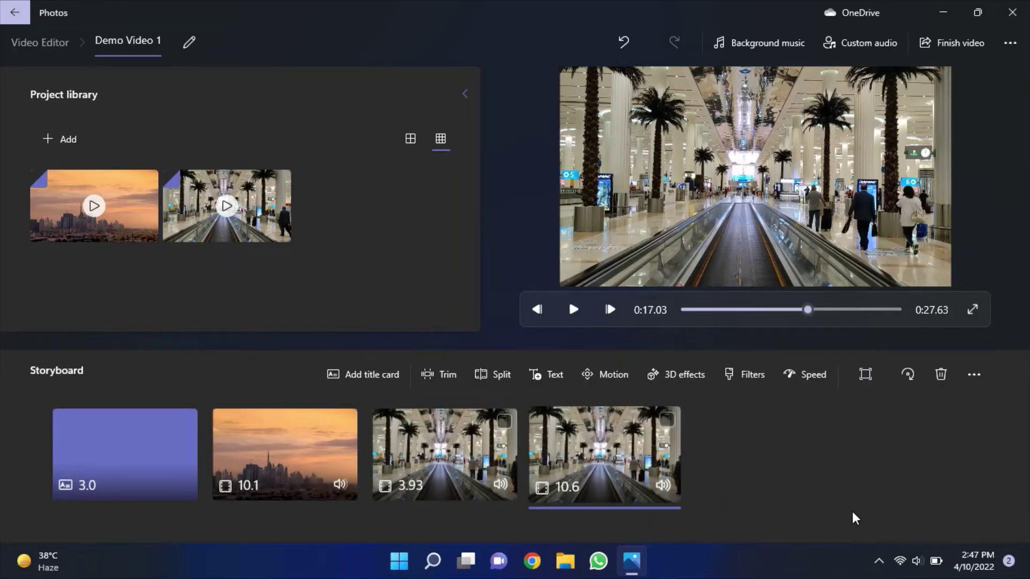
Step: Add the text Video 1 to the first part of the split airport clip
{"action": "right_click", "coordinate": [464, 468]}
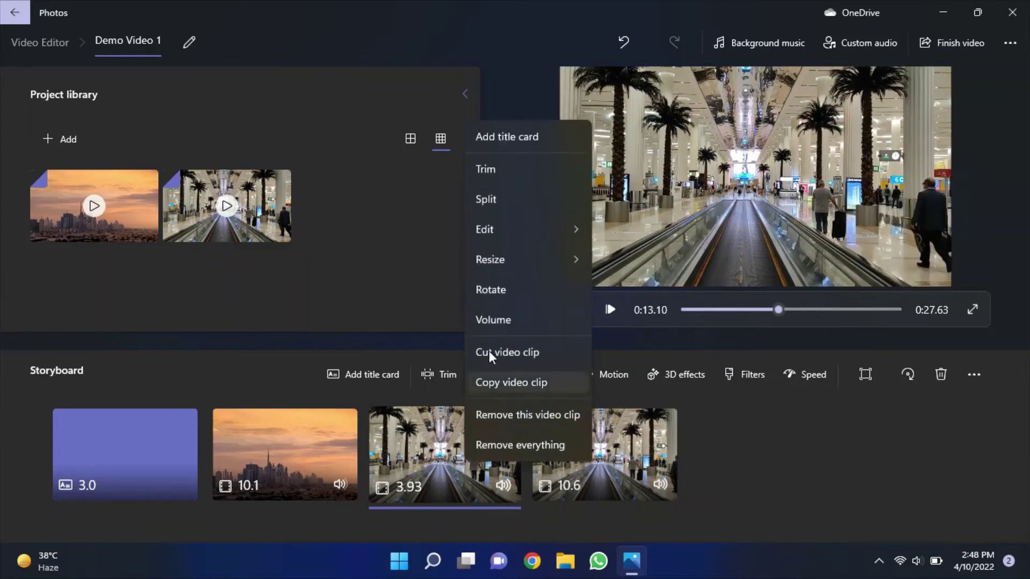
{"action": "mouse_move", "coordinate": [499, 228]}
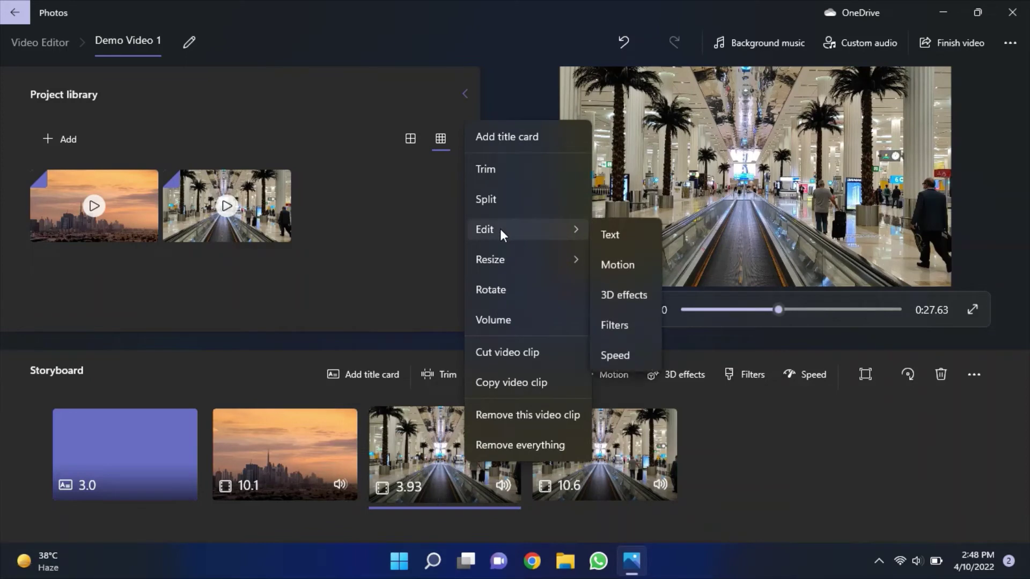
{"action": "left_click", "coordinate": [604, 235]}
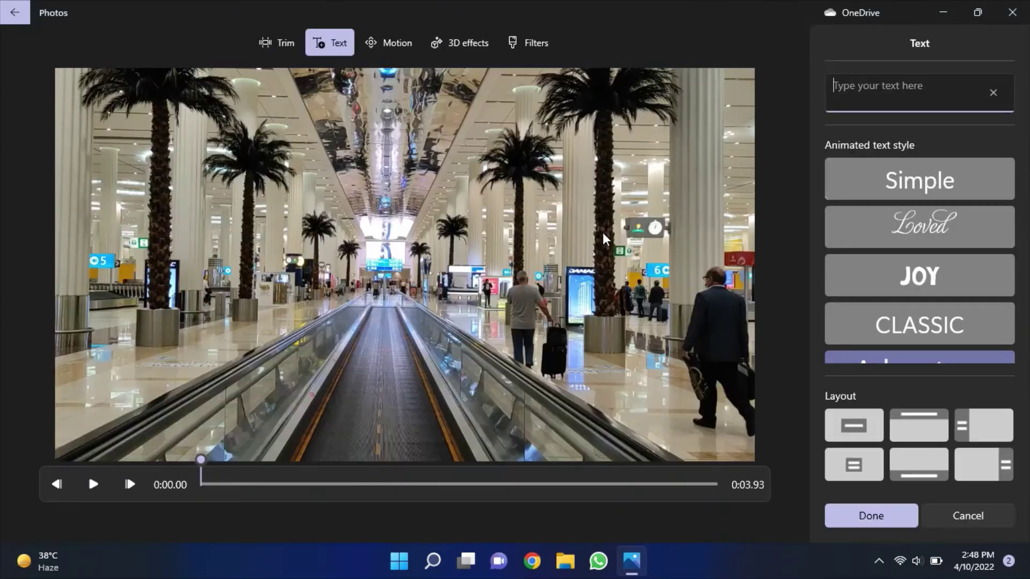
{"action": "type", "text": "Video "}
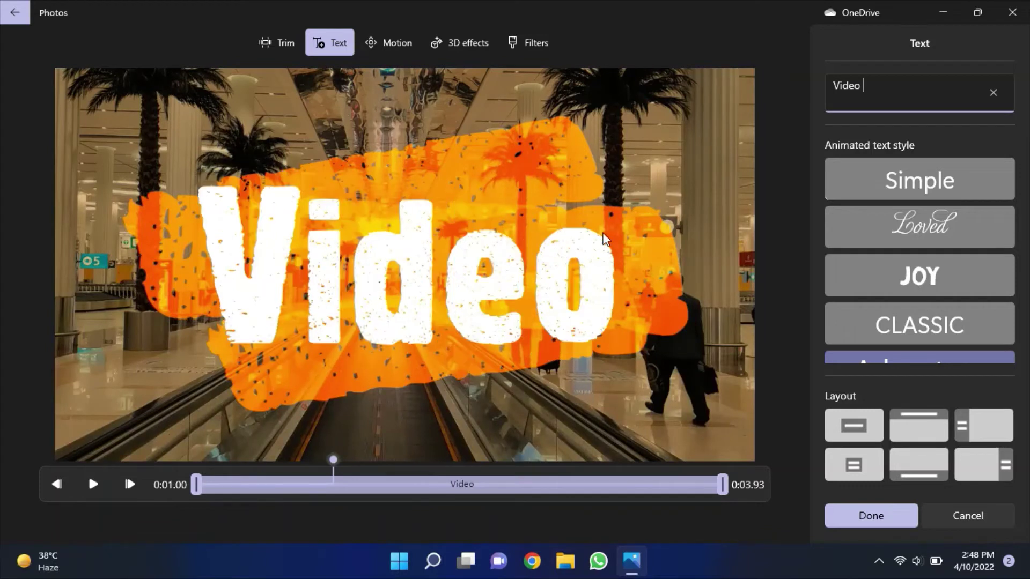
{"action": "type", "text": "1"}
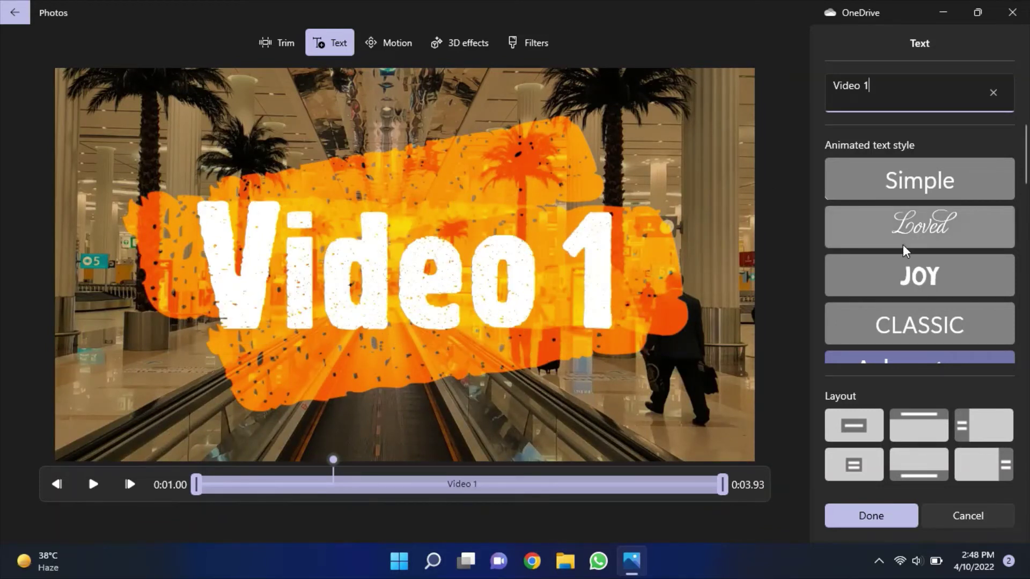
Step: Try the Simple animated style on the Video 1 text with the bottom, left and right layouts
{"action": "left_click", "coordinate": [879, 186]}
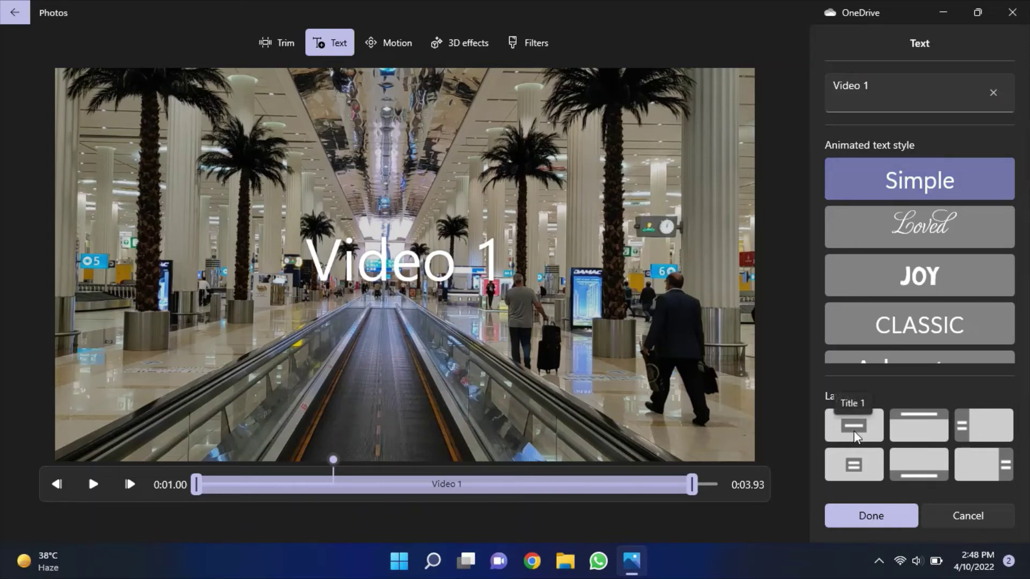
{"action": "left_click", "coordinate": [912, 458]}
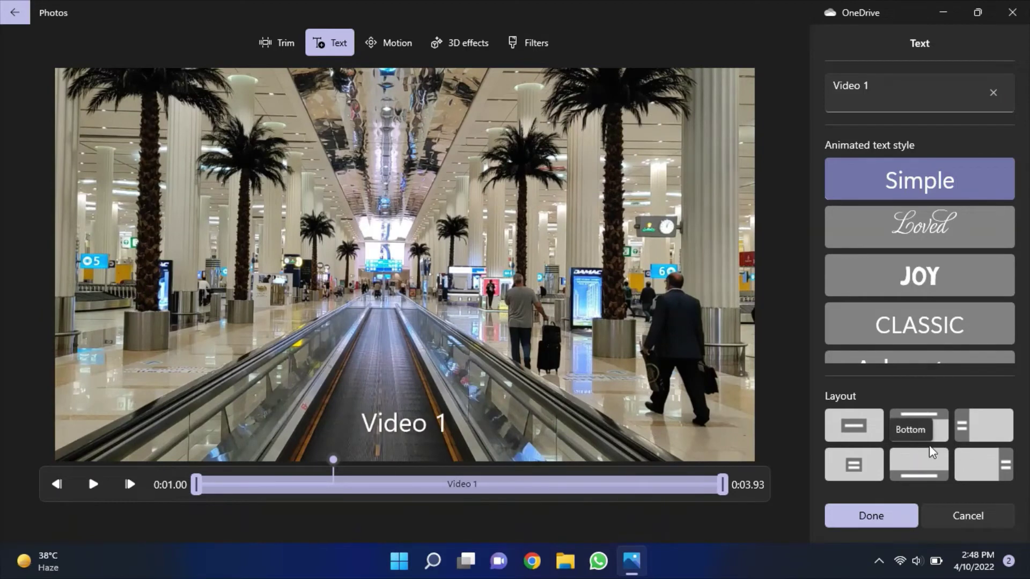
{"action": "left_click", "coordinate": [975, 420]}
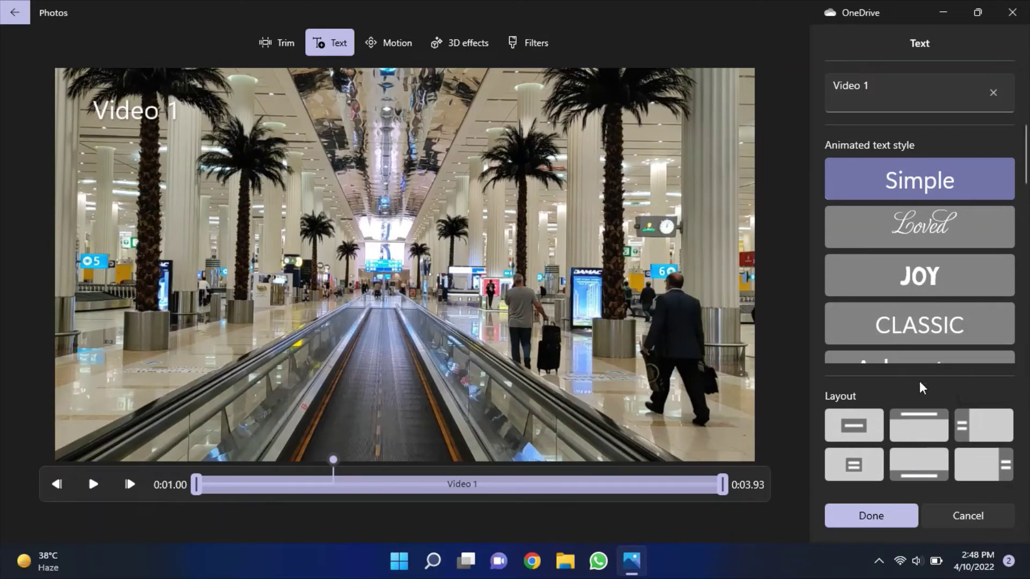
{"action": "left_click", "coordinate": [986, 453]}
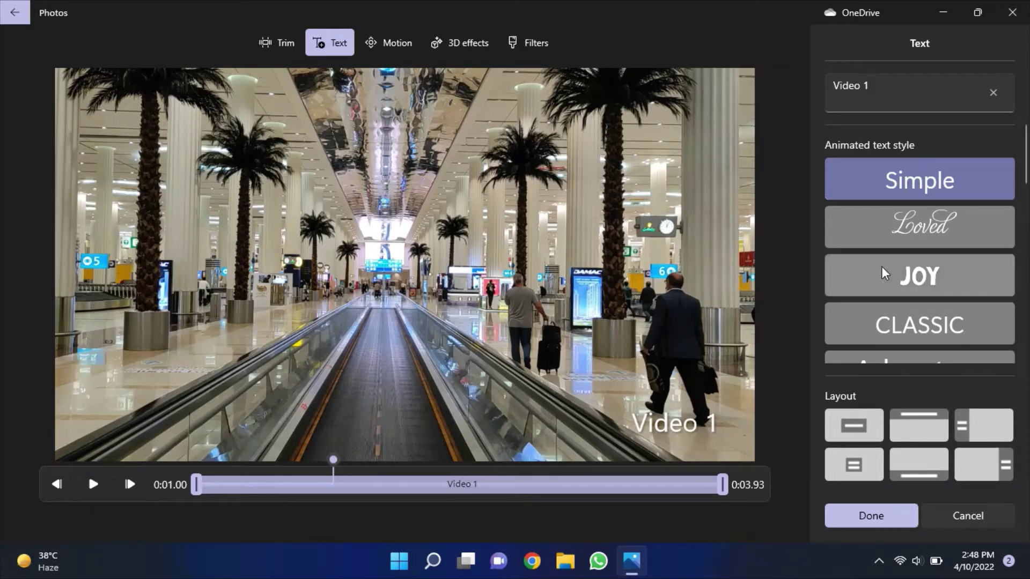
Step: Apply the Bold animated style to the Video 1 text and preview its animation over the clip
{"action": "scroll", "coordinate": [881, 279], "scroll_direction": "down", "scroll_amount": 3}
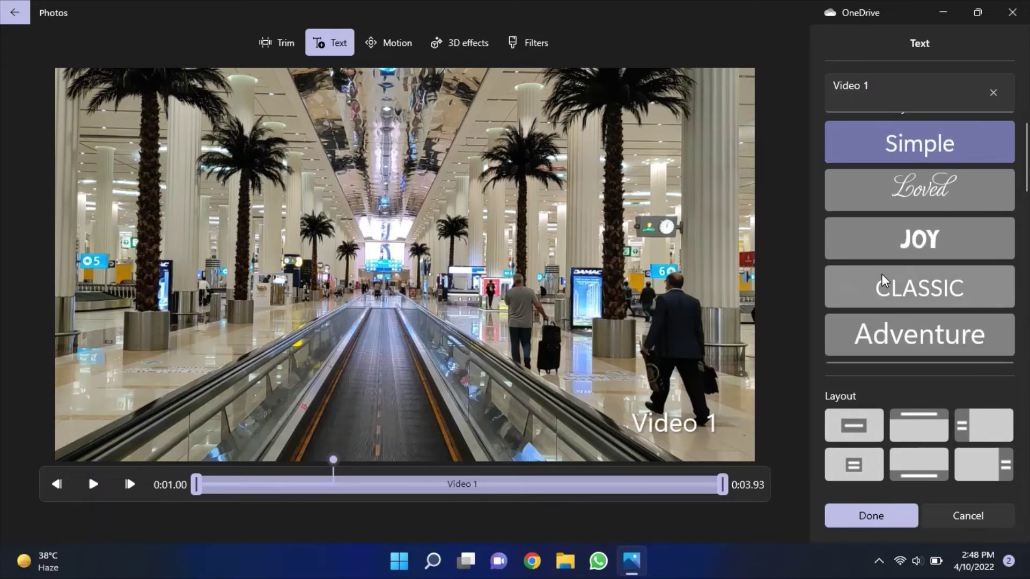
{"action": "scroll", "coordinate": [881, 274], "scroll_direction": "down", "scroll_amount": 3}
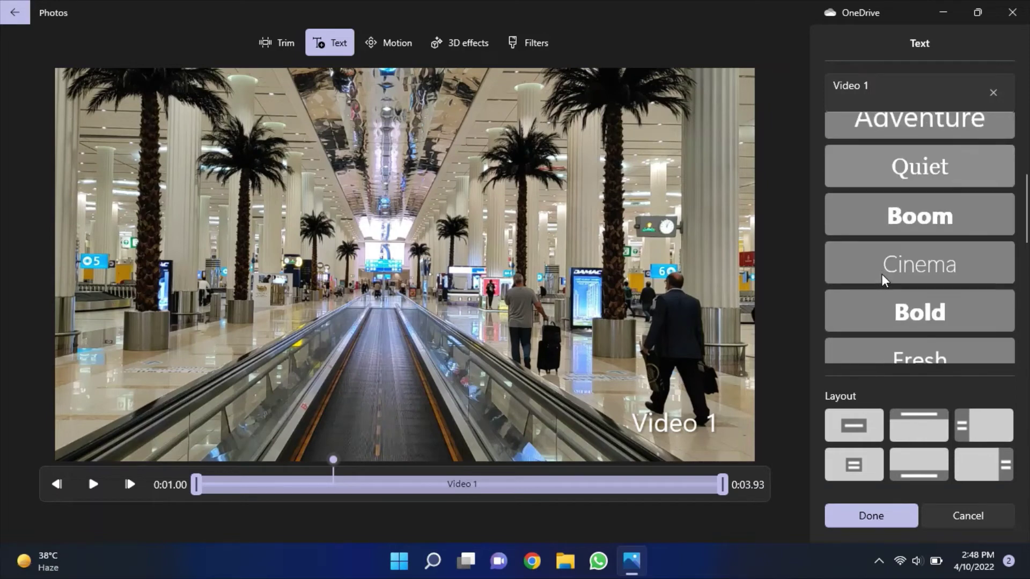
{"action": "left_click", "coordinate": [880, 274]}
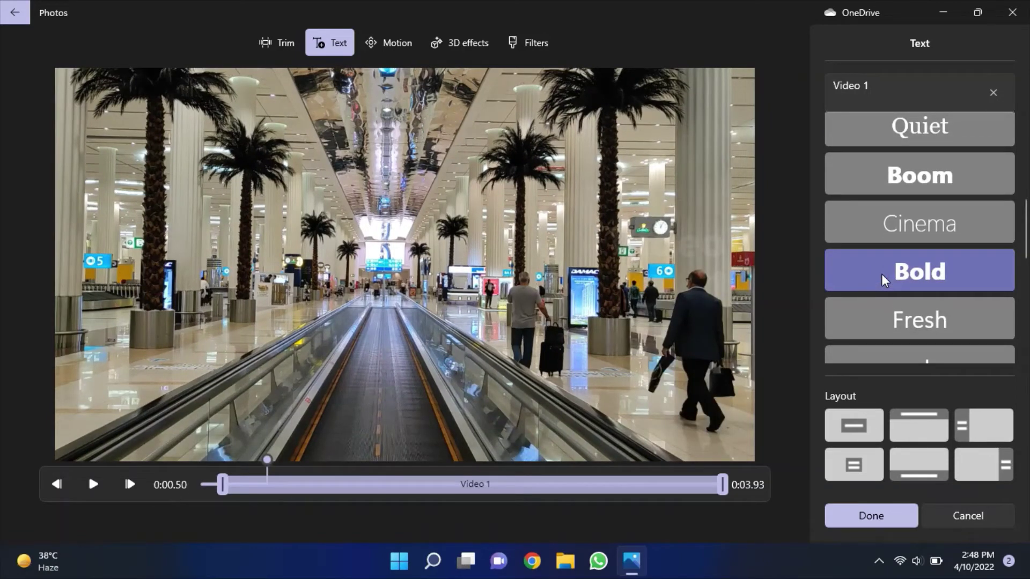
{"action": "left_click", "coordinate": [901, 92]}
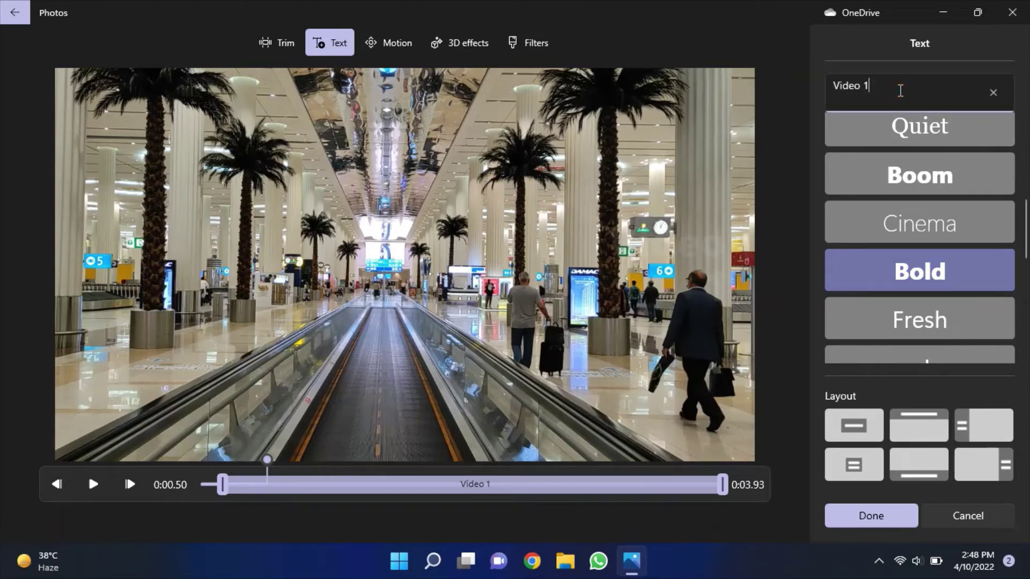
{"action": "left_click", "coordinate": [102, 488]}
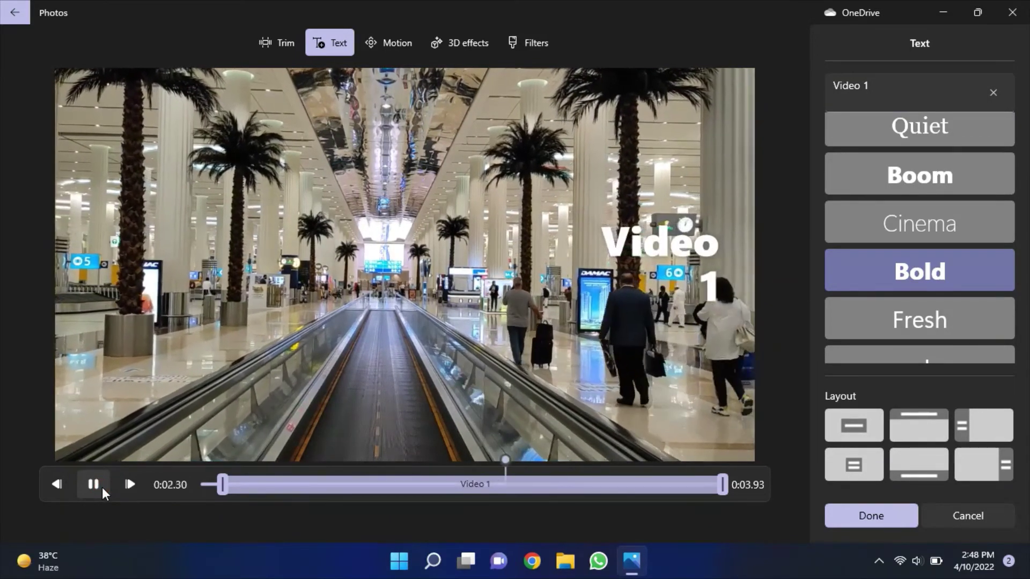
{"action": "left_click", "coordinate": [102, 487]}
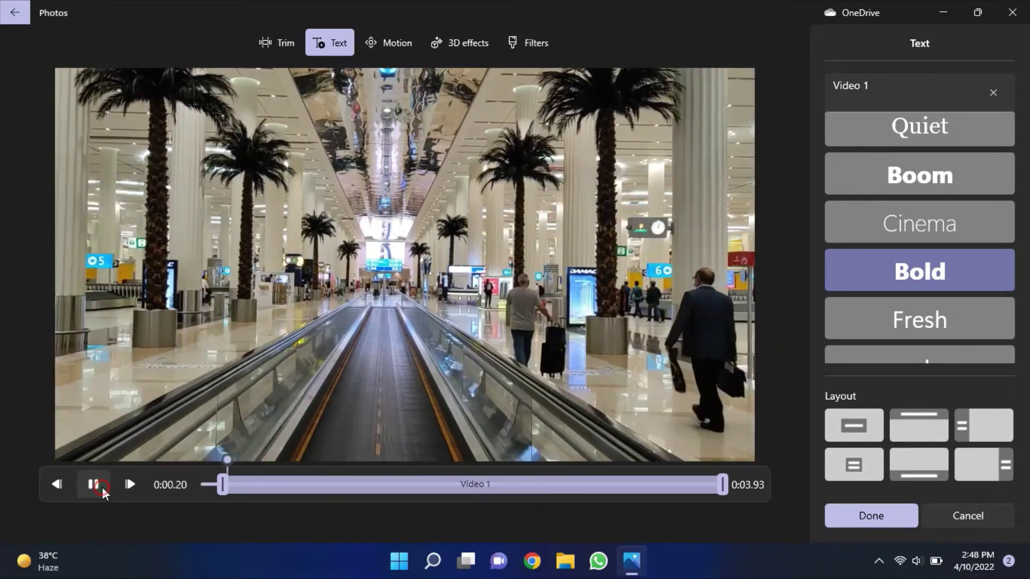
{"action": "left_click", "coordinate": [102, 487]}
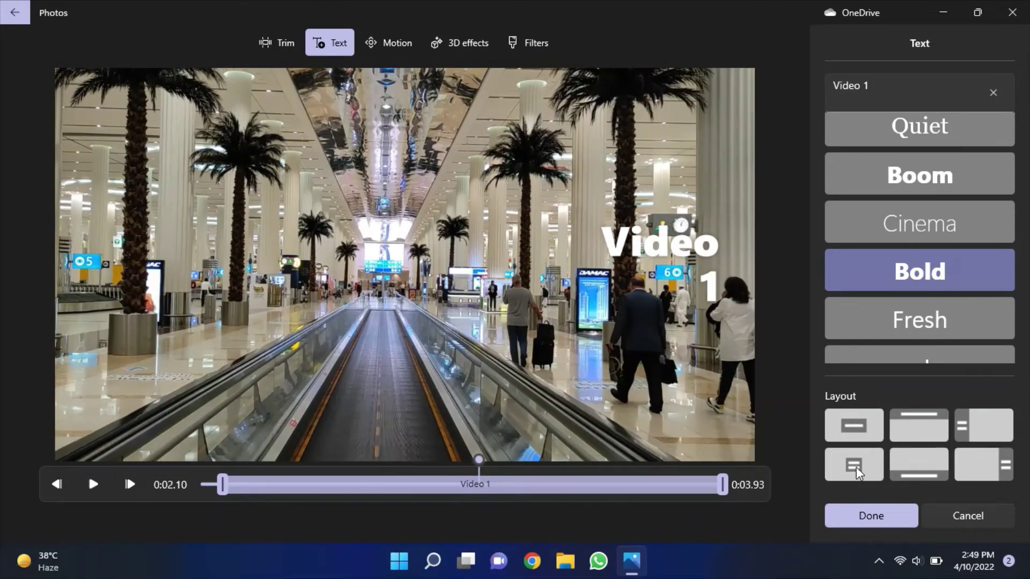
Step: Try both centred title layouts for the Video 1 text and set the Bottom layout
{"action": "left_click", "coordinate": [853, 423]}
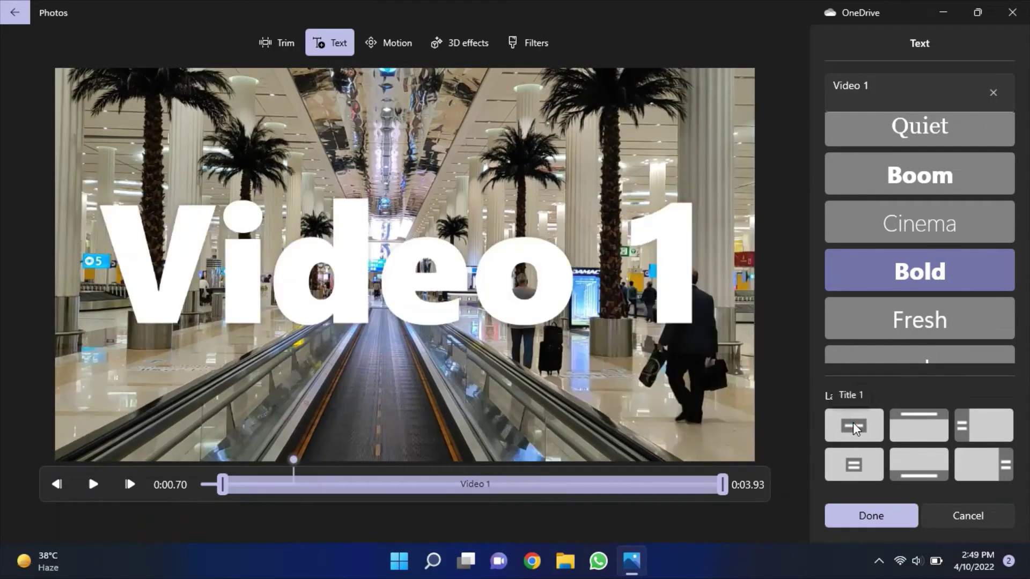
{"action": "left_click", "coordinate": [856, 465]}
{"action": "left_click", "coordinate": [925, 462]}
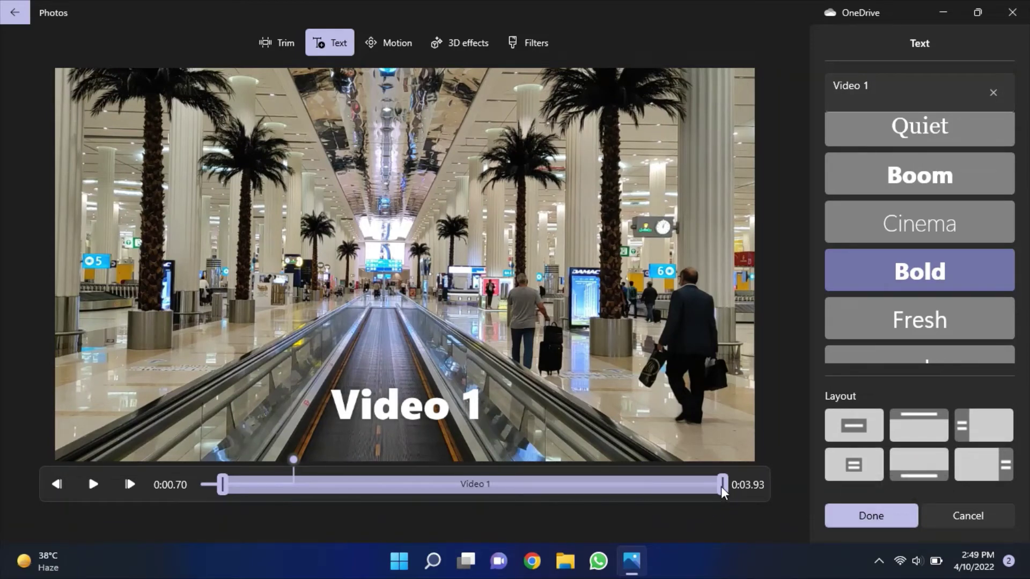
Step: Play back the clip to check the bottom-placed Video 1 text and save the text changes
{"action": "left_click", "coordinate": [93, 485]}
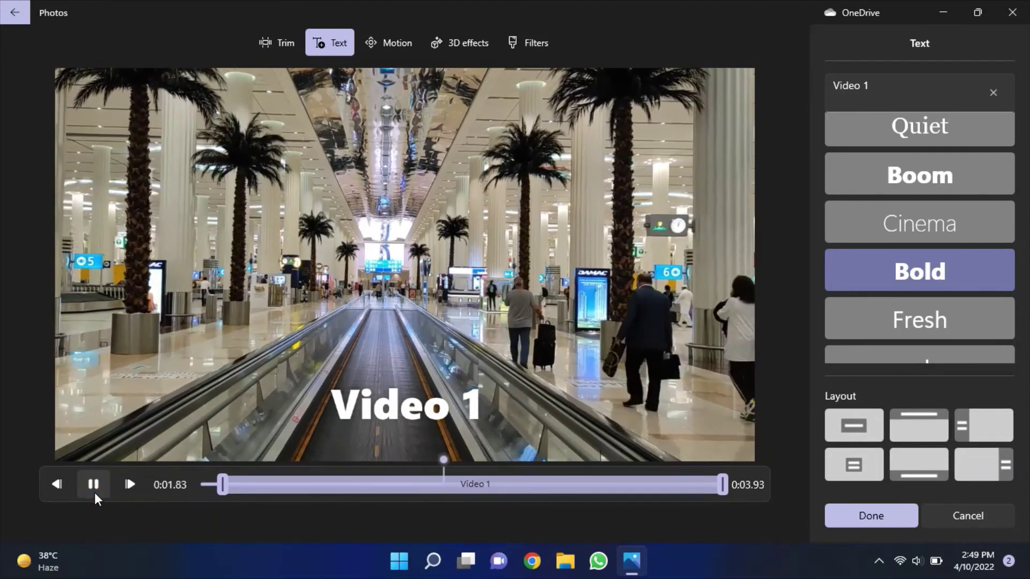
{"action": "left_click", "coordinate": [95, 492]}
{"action": "left_click", "coordinate": [95, 493]}
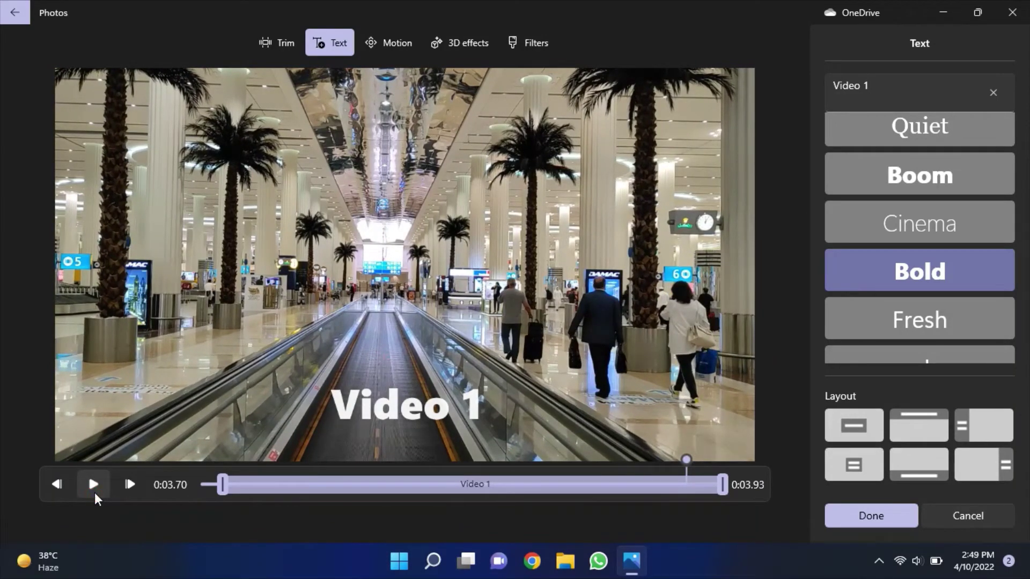
{"action": "left_click", "coordinate": [95, 492]}
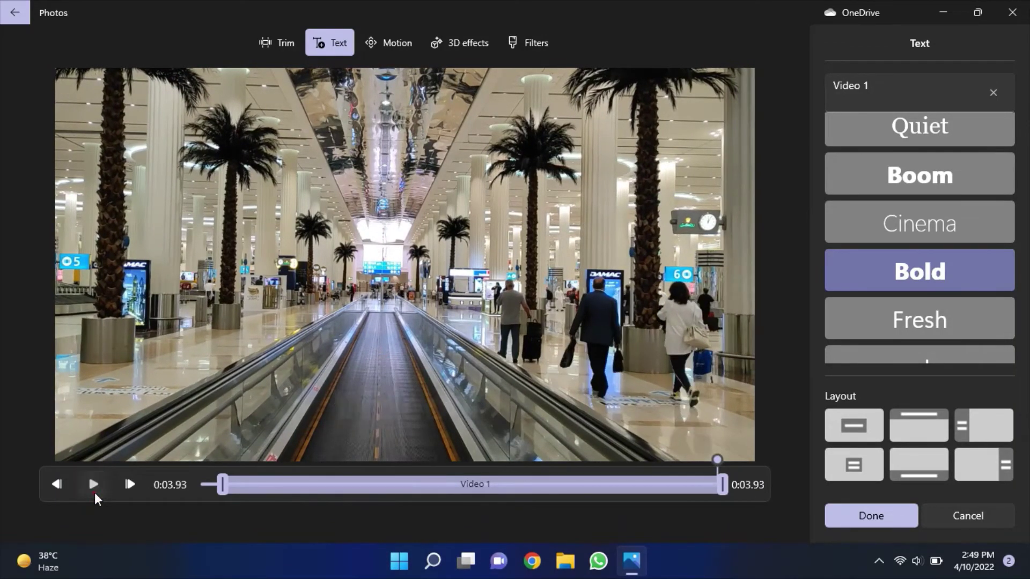
{"action": "left_click", "coordinate": [94, 492]}
{"action": "left_click", "coordinate": [94, 493]}
{"action": "left_click", "coordinate": [847, 521]}
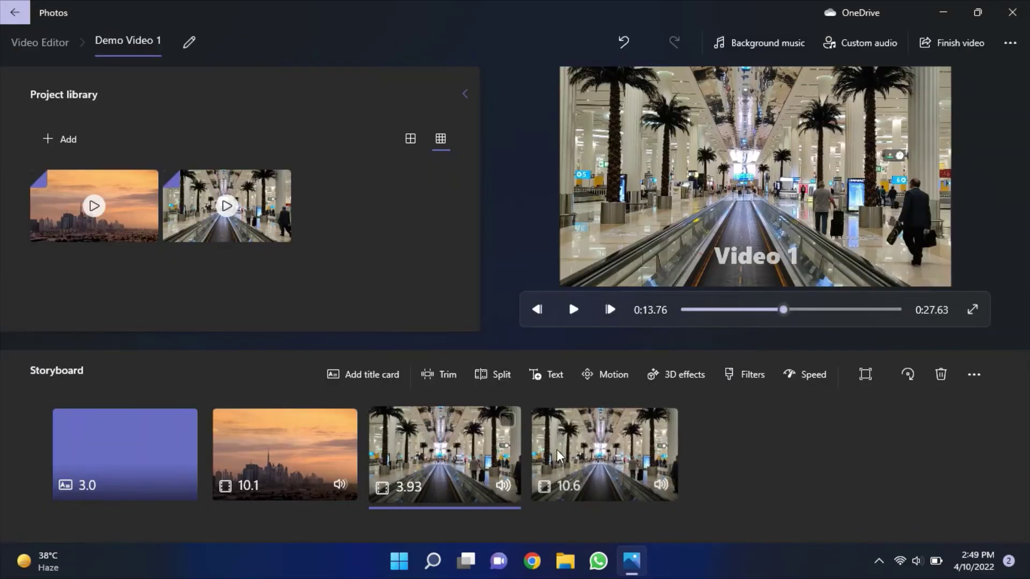
Step: Add the text "Video 2" to the final 10.6-second airport clip and save it
{"action": "right_click", "coordinate": [599, 442]}
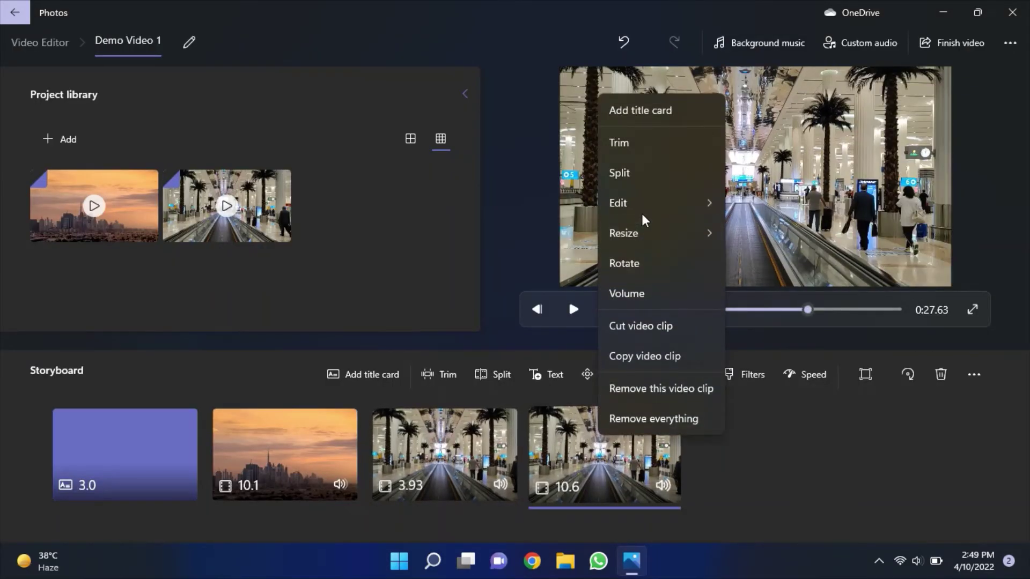
{"action": "mouse_move", "coordinate": [643, 203]}
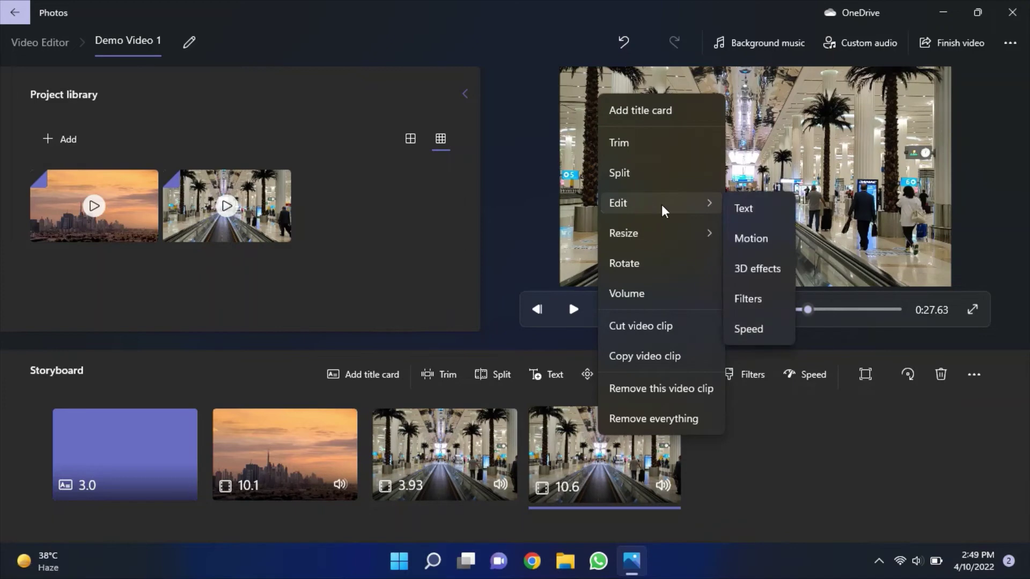
{"action": "left_click", "coordinate": [767, 209]}
{"action": "type", "text": "V"}
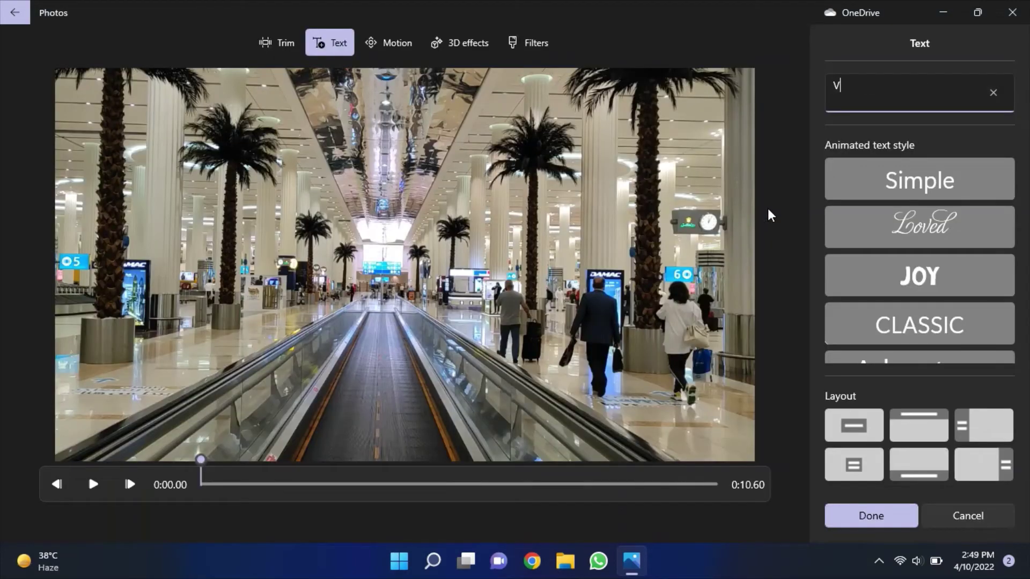
{"action": "type", "text": "ide"}
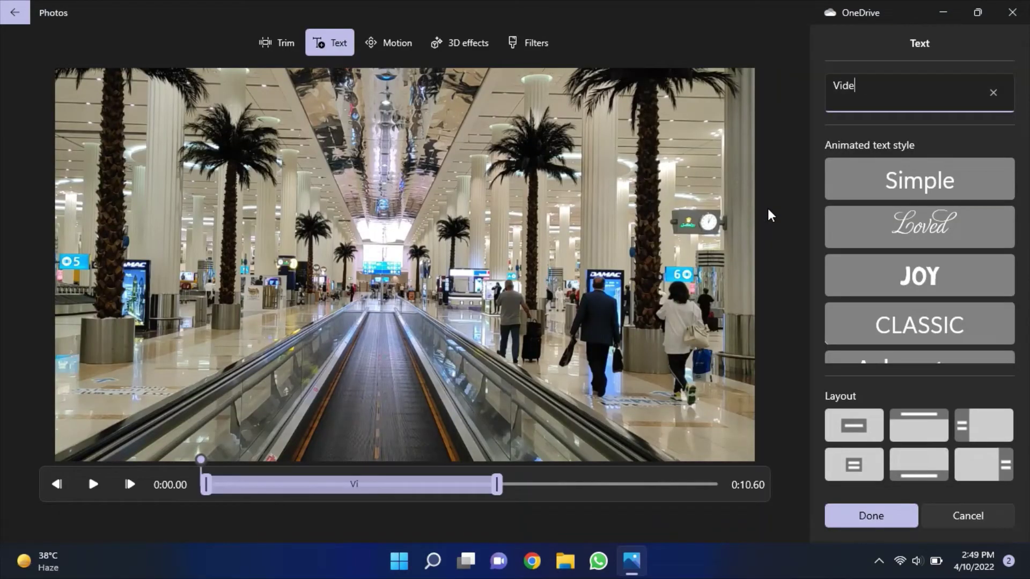
{"action": "type", "text": "o 2"}
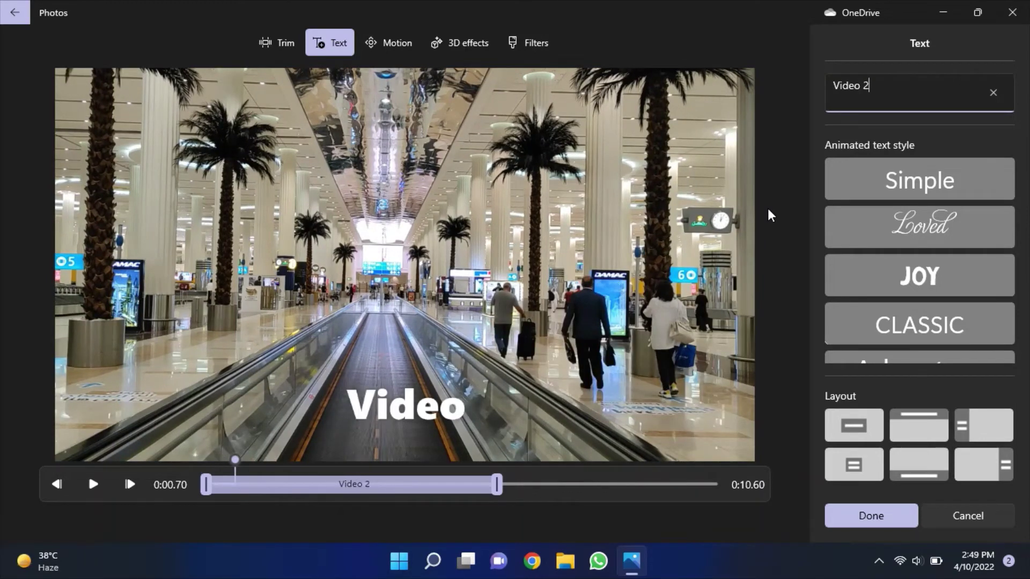
{"action": "left_click", "coordinate": [868, 512]}
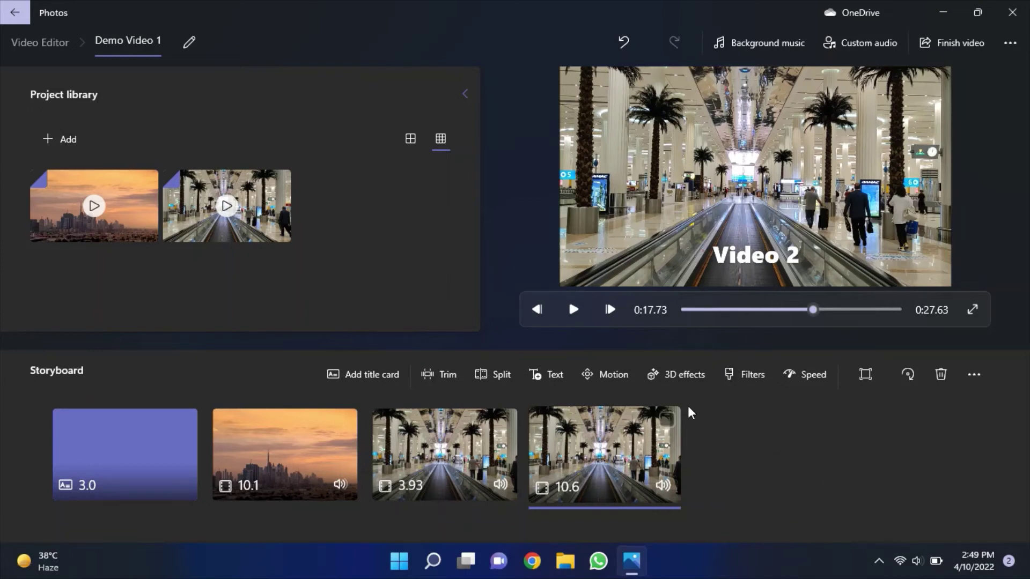
Step: Try the Denim filter on the final airport clip, choose the Brassy filter instead and save it
{"action": "left_click", "coordinate": [741, 375]}
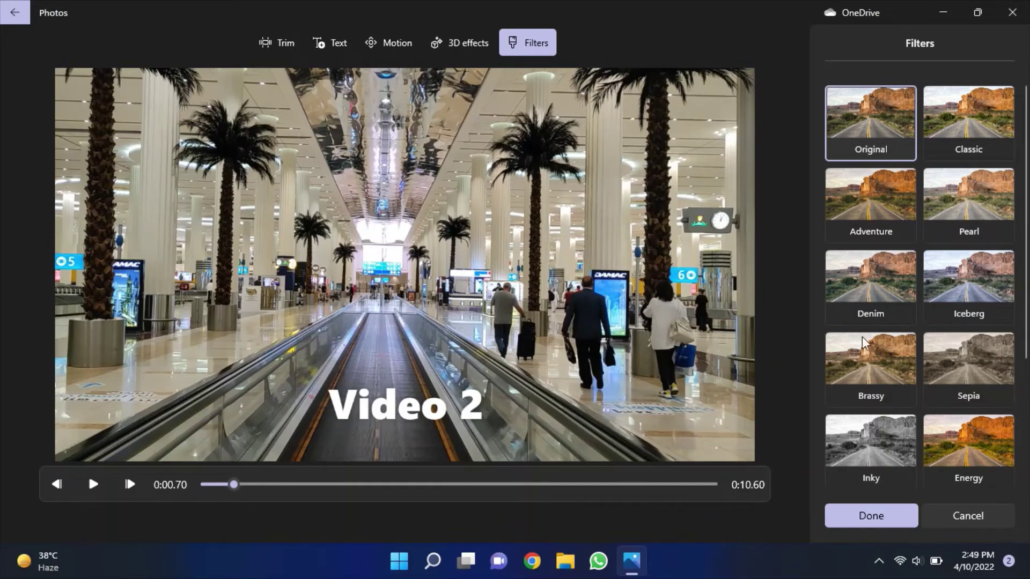
{"action": "left_click", "coordinate": [890, 294]}
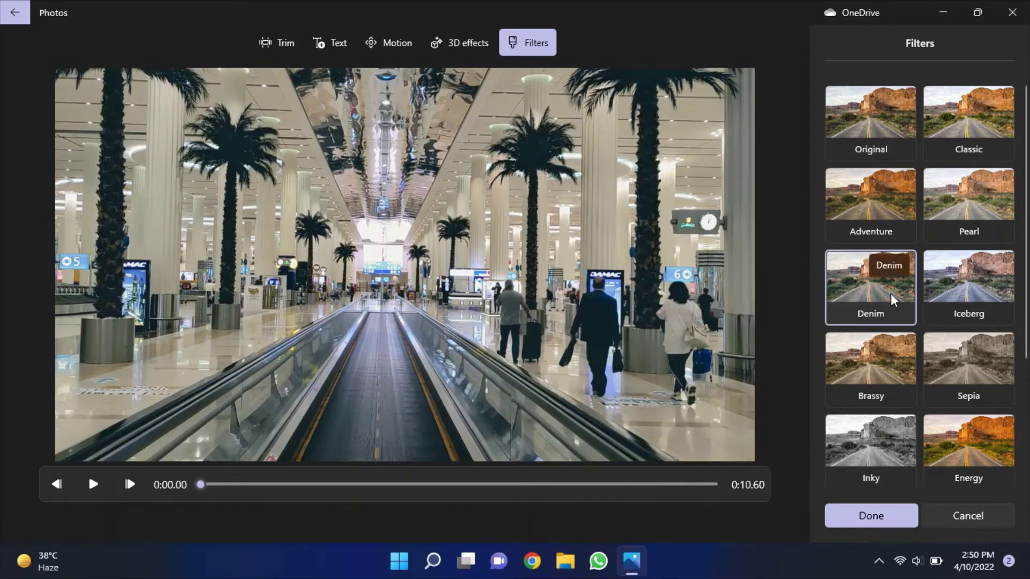
{"action": "left_click", "coordinate": [873, 356]}
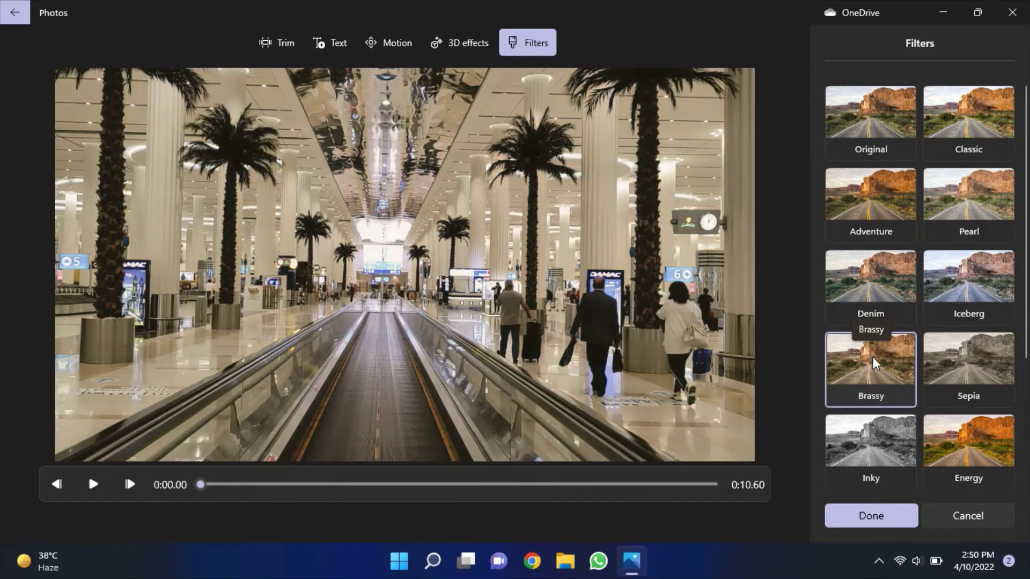
{"action": "left_click", "coordinate": [844, 514]}
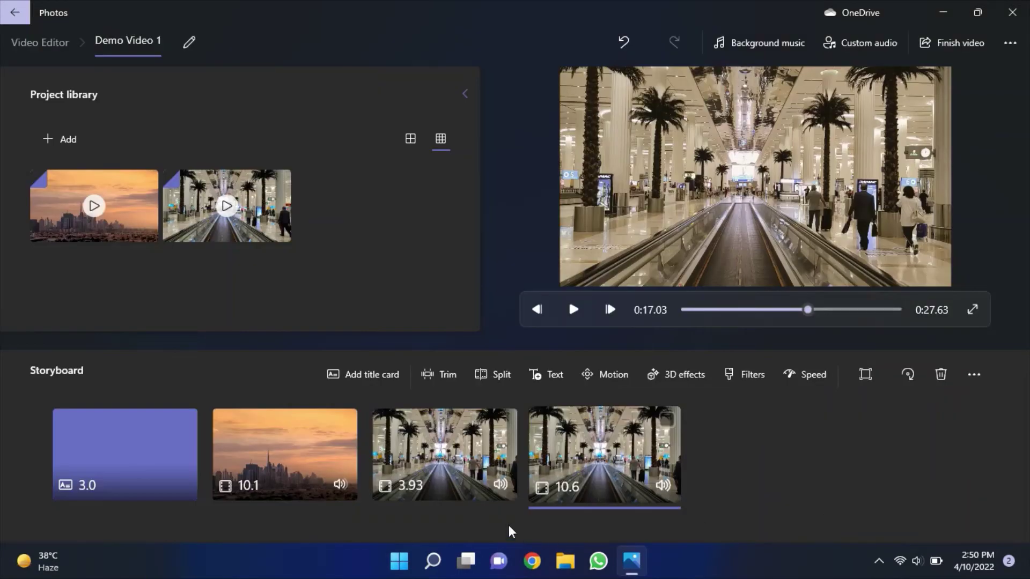
Step: Play back the storyboard from the title card, checking the clips with their text and filter
{"action": "left_click", "coordinate": [472, 488]}
{"action": "left_click", "coordinate": [137, 466]}
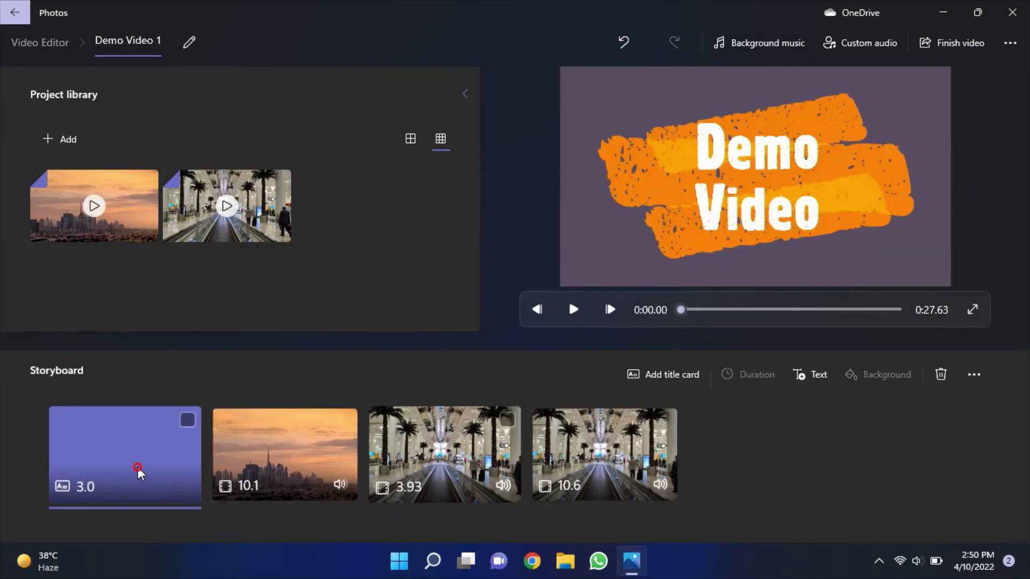
{"action": "left_click", "coordinate": [573, 309]}
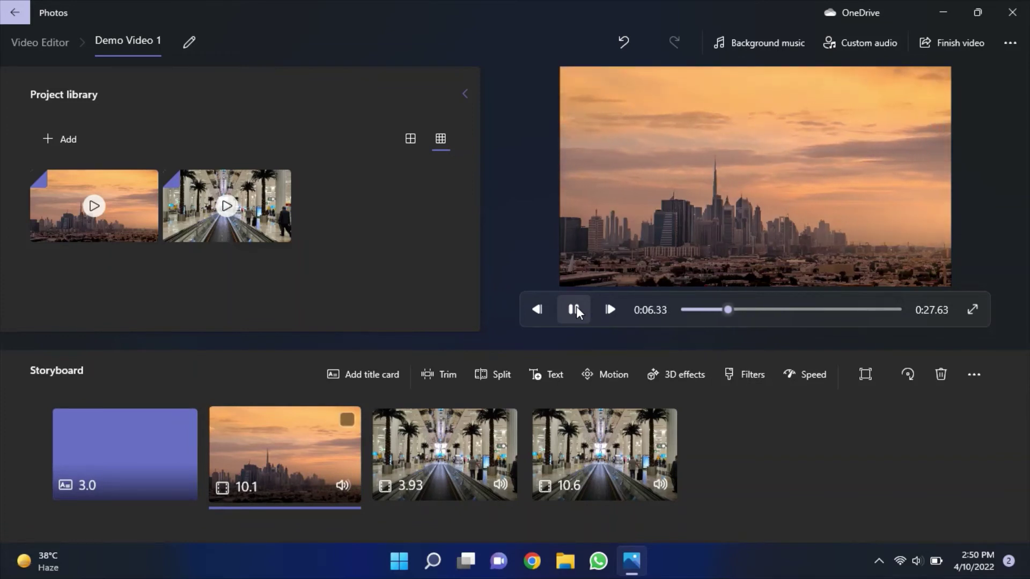
{"action": "left_click", "coordinate": [397, 467]}
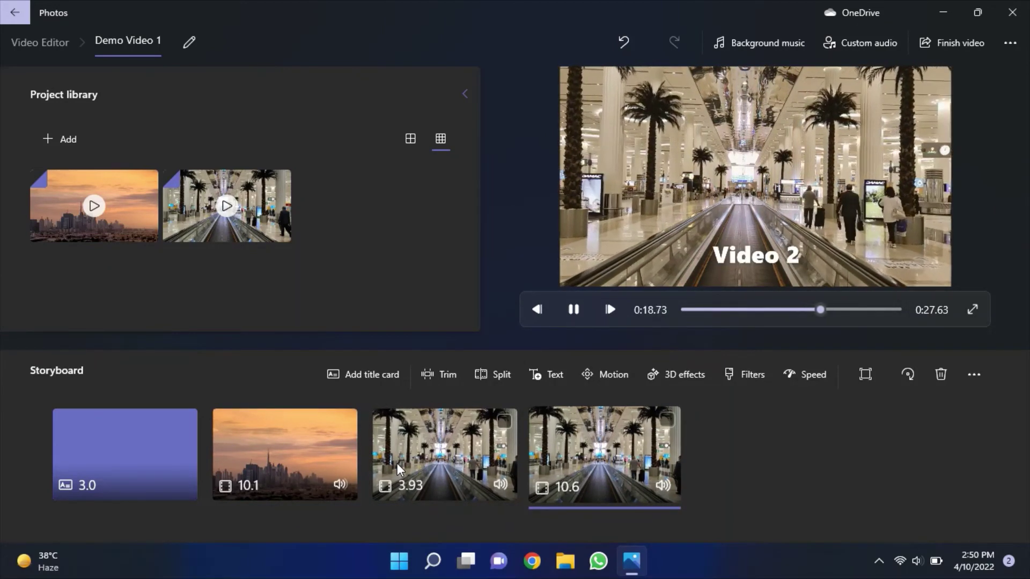
{"action": "left_click", "coordinate": [573, 315]}
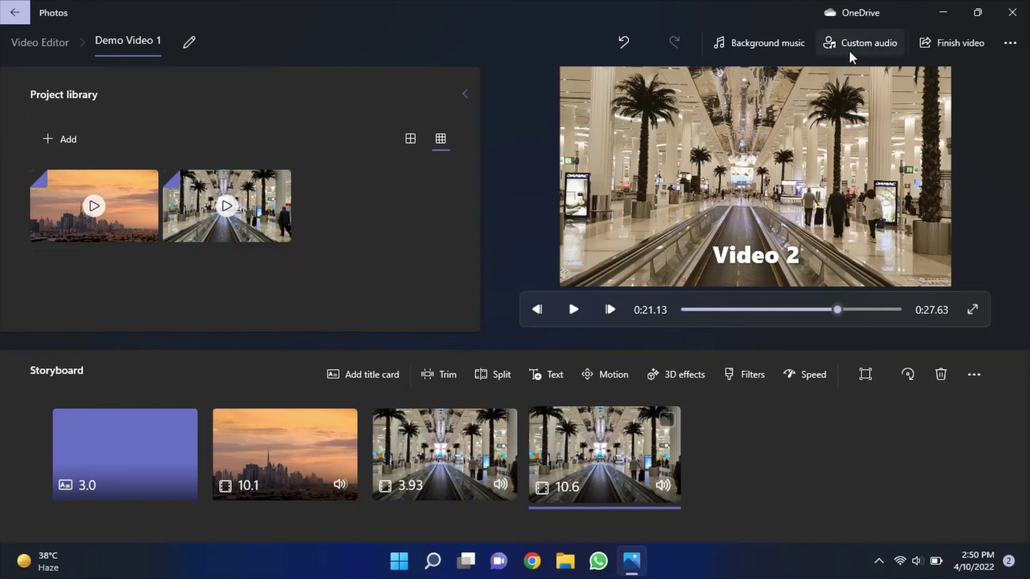
Step: Browse the built-in background music tracks and close the list without choosing one
{"action": "left_click", "coordinate": [777, 49]}
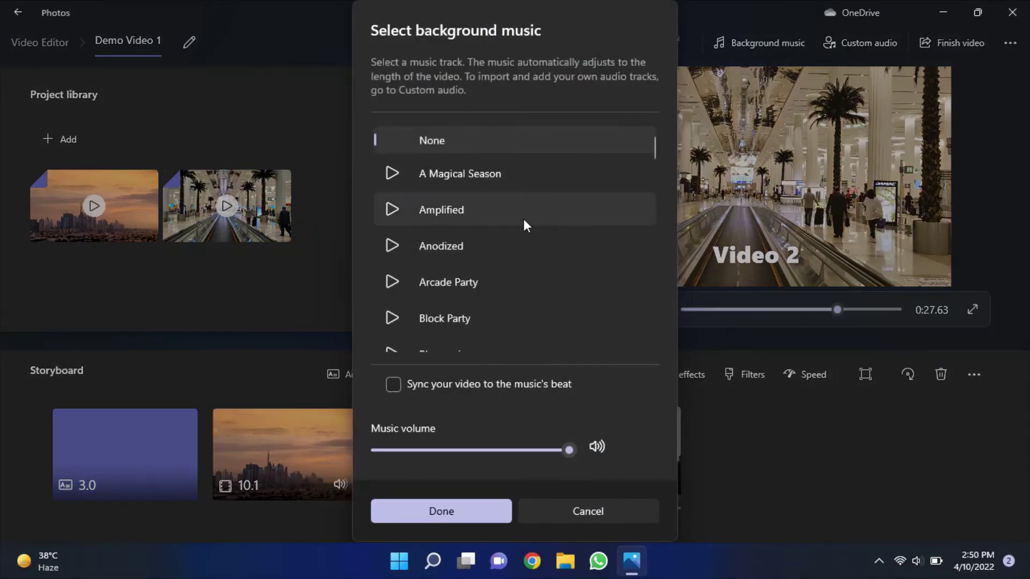
{"action": "scroll", "coordinate": [523, 219], "scroll_direction": "down", "scroll_amount": 15}
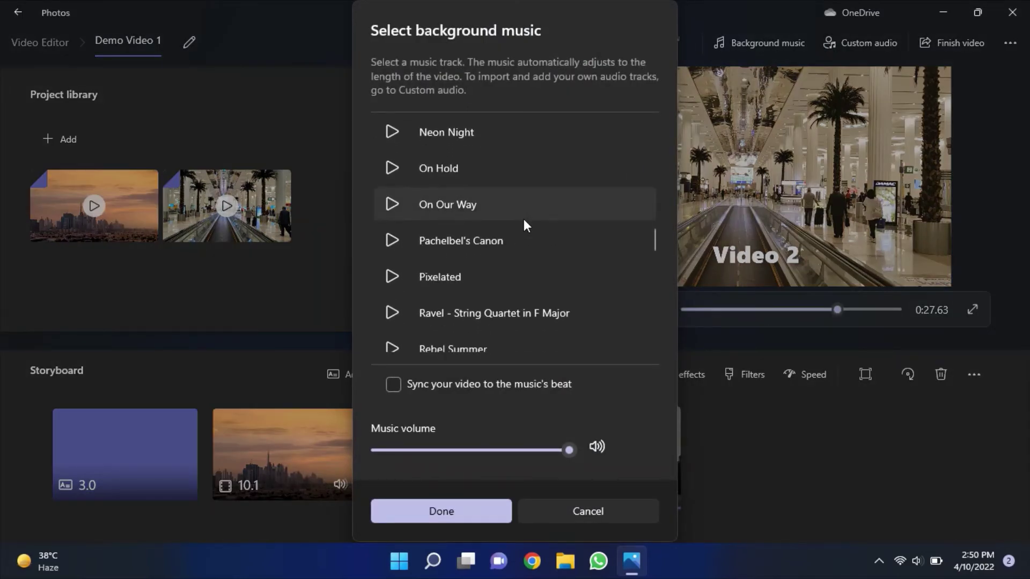
{"action": "scroll", "coordinate": [523, 219], "scroll_direction": "down", "scroll_amount": 10}
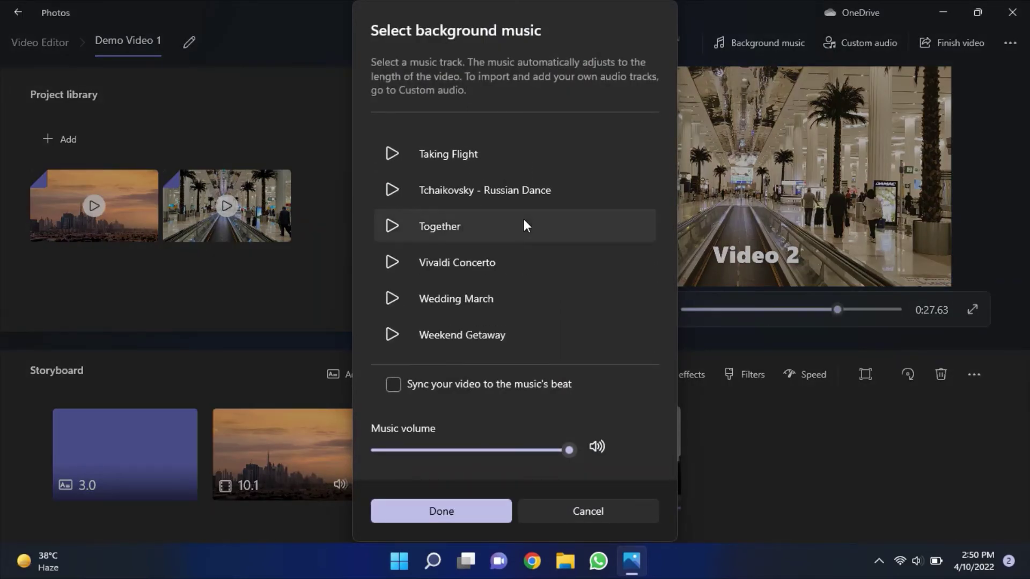
{"action": "left_click", "coordinate": [565, 510]}
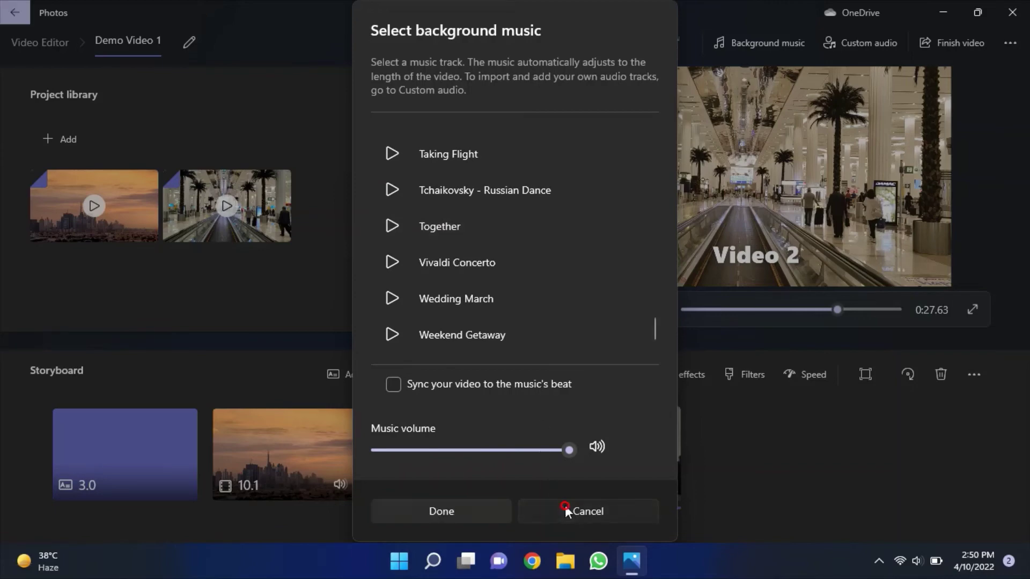
Step: Add the audio file "Sunset Dream - Cheel" from the Videos > Audio folder as custom audio
{"action": "left_click", "coordinate": [835, 43]}
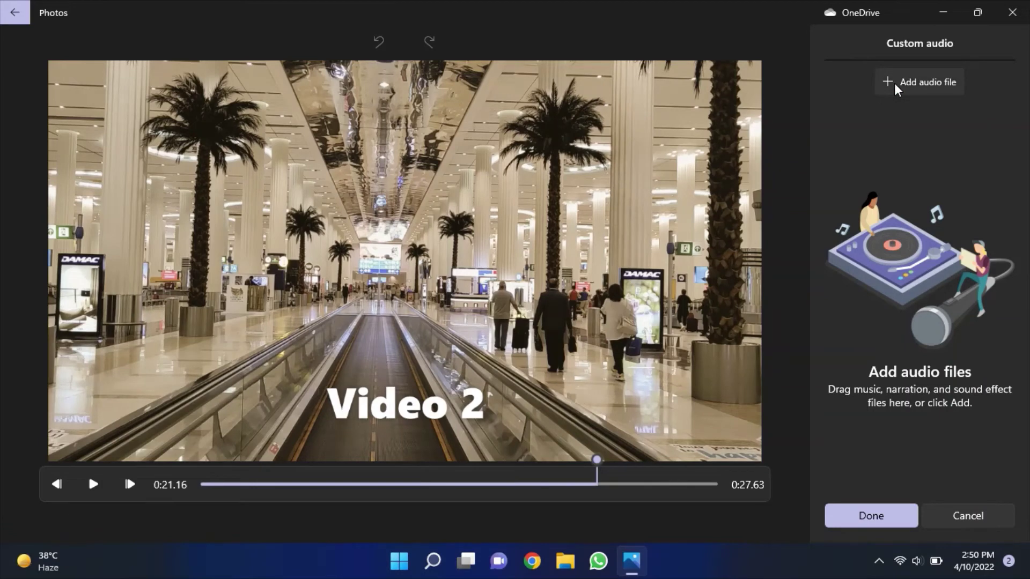
{"action": "left_click", "coordinate": [894, 82]}
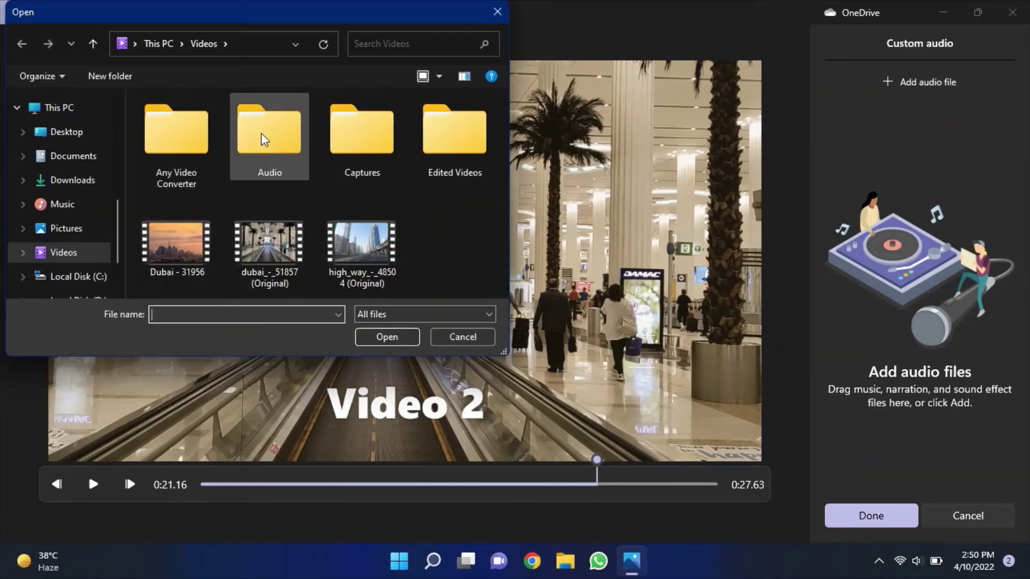
{"action": "double_click", "coordinate": [261, 136]}
{"action": "left_click", "coordinate": [173, 127]}
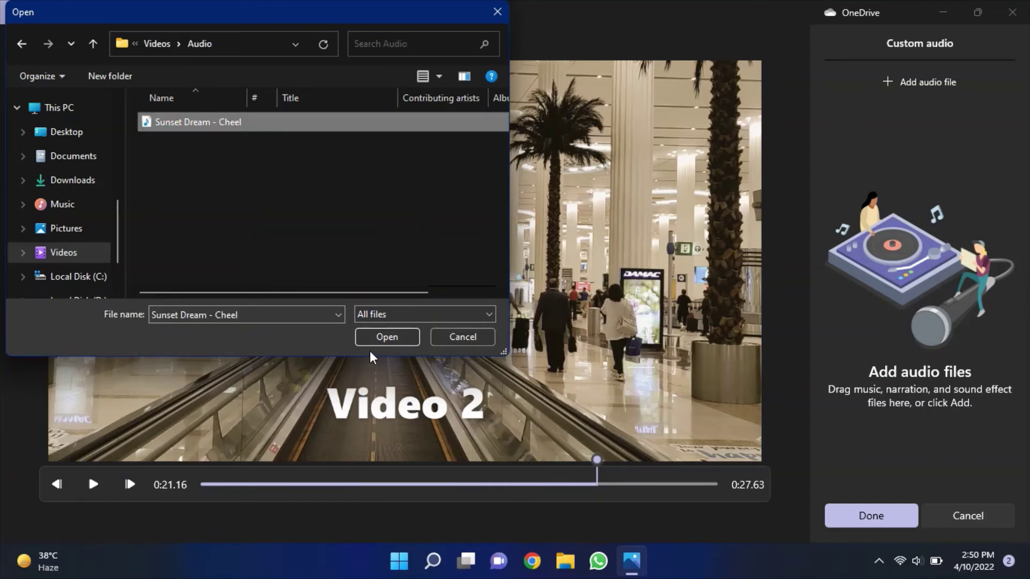
{"action": "left_click", "coordinate": [386, 338]}
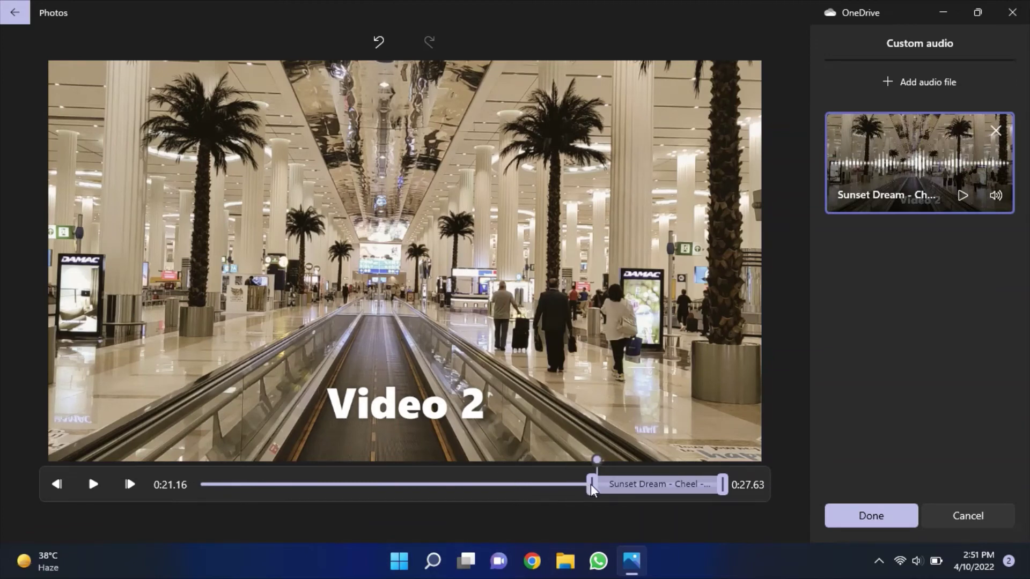
Step: Move the custom audio track to the start of the video and extend its end close to the video's end
{"action": "left_click_drag", "start_coordinate": [599, 462], "coordinate": [563, 460]}
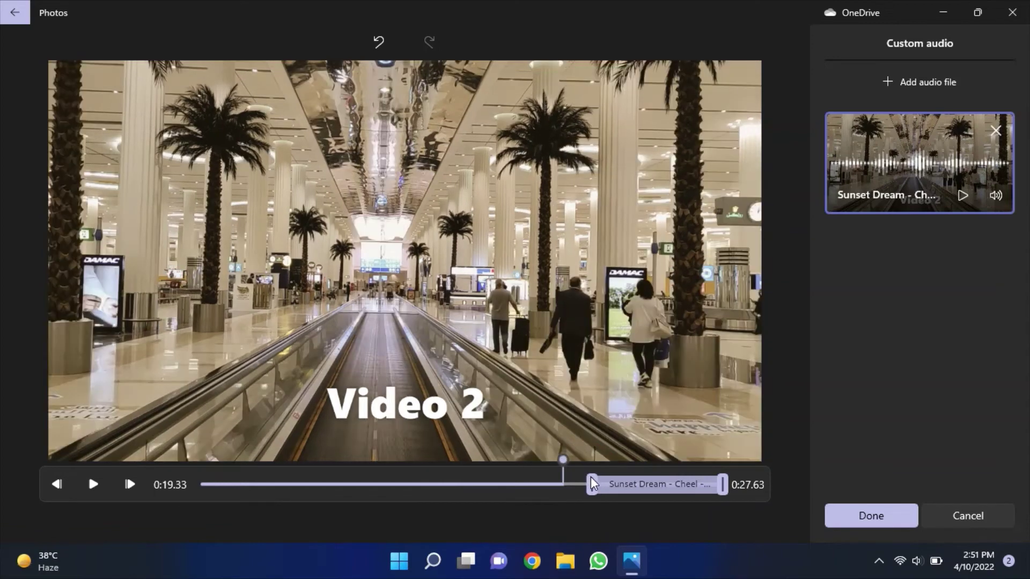
{"action": "left_click_drag", "start_coordinate": [623, 488], "coordinate": [263, 486]}
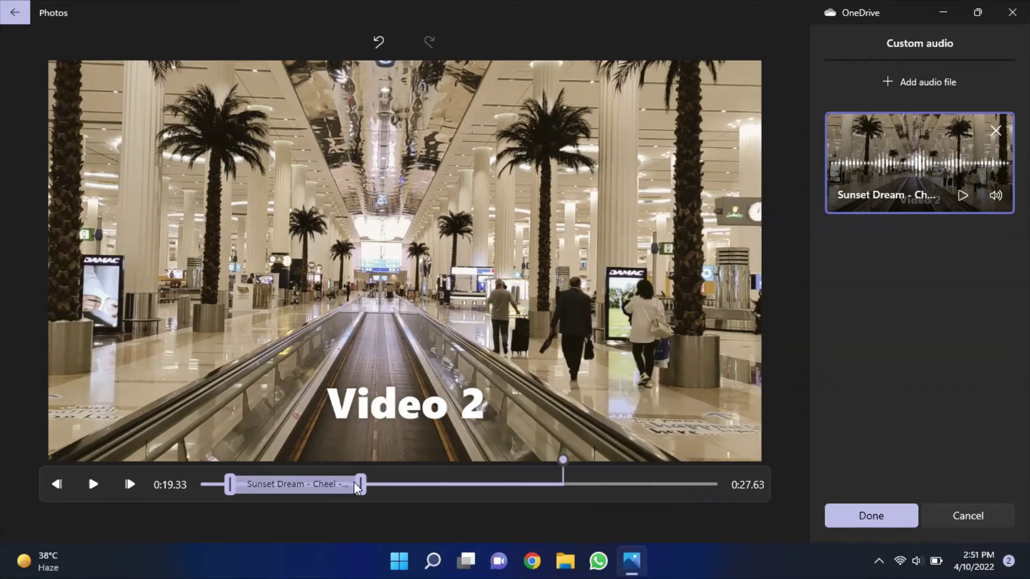
{"action": "left_click_drag", "start_coordinate": [357, 486], "coordinate": [615, 485]}
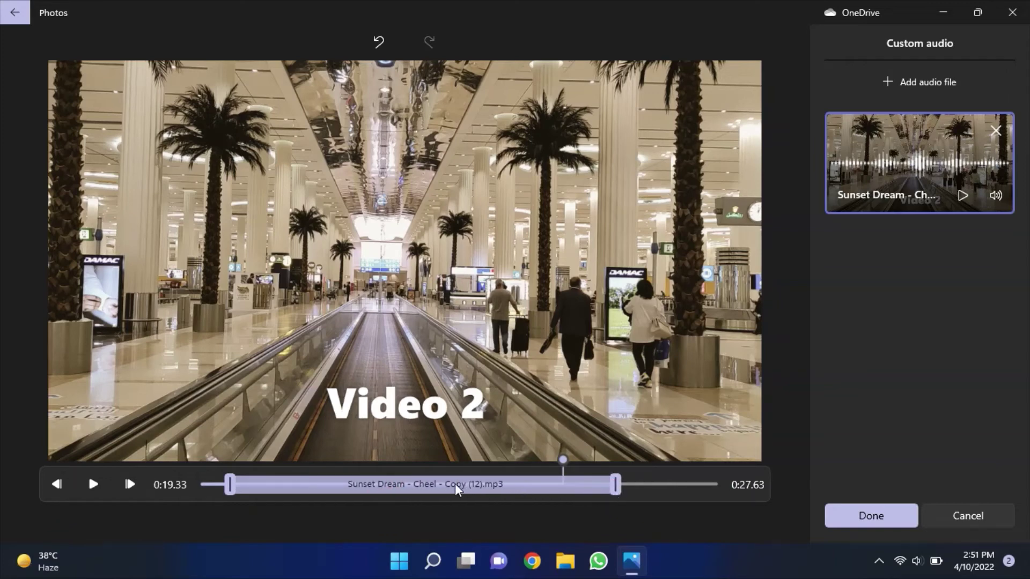
{"action": "left_click_drag", "start_coordinate": [456, 485], "coordinate": [423, 485]}
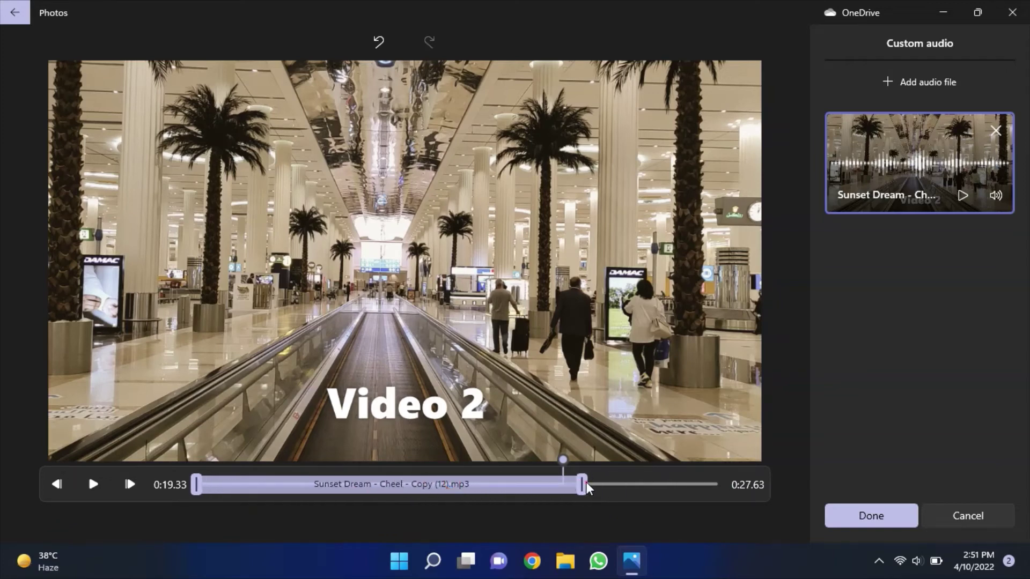
{"action": "left_click_drag", "start_coordinate": [587, 485], "coordinate": [673, 485]}
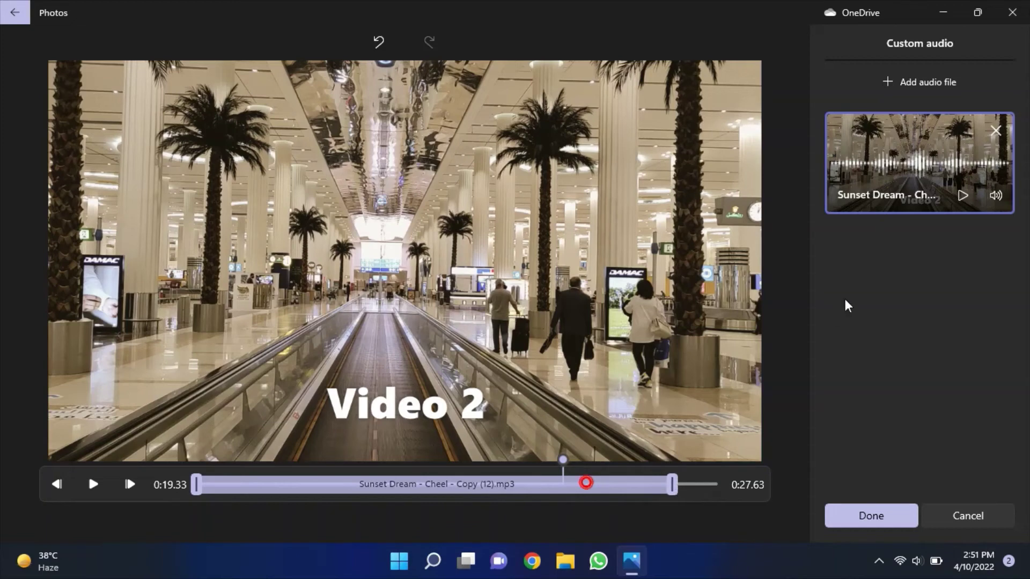
Step: Lower the volume of the custom audio track slightly and save the audio changes
{"action": "left_click", "coordinate": [995, 198]}
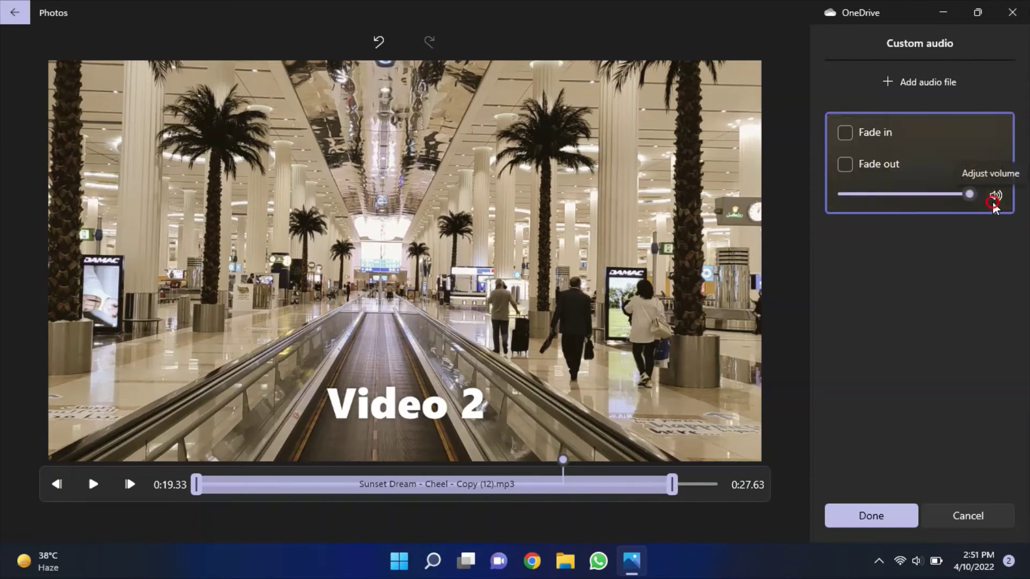
{"action": "mouse_move", "coordinate": [963, 202]}
{"action": "left_mouse_down"}
{"action": "mouse_move", "coordinate": [936, 199]}
{"action": "mouse_move", "coordinate": [950, 199]}
{"action": "left_mouse_up"}
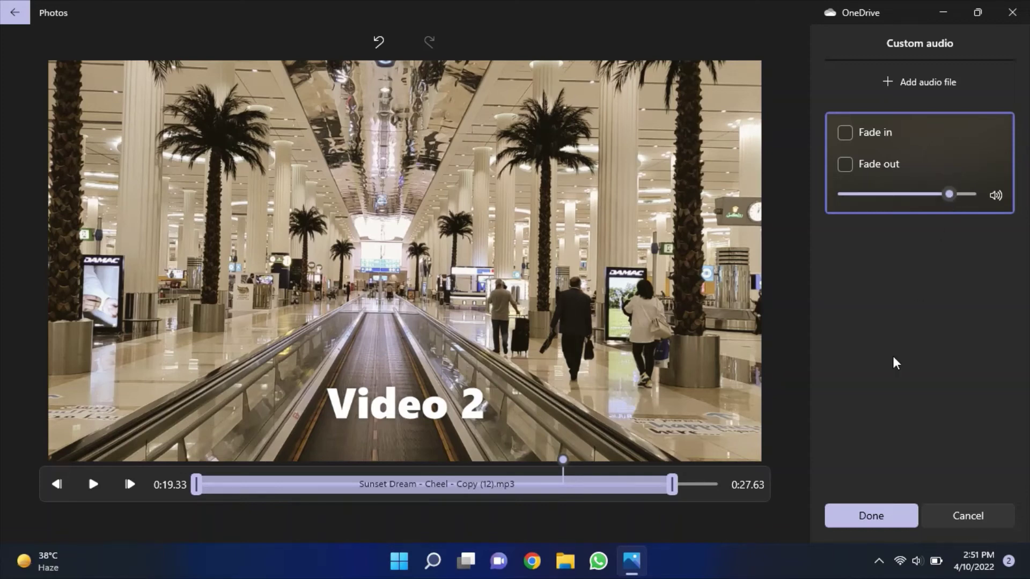
{"action": "left_click", "coordinate": [883, 518]}
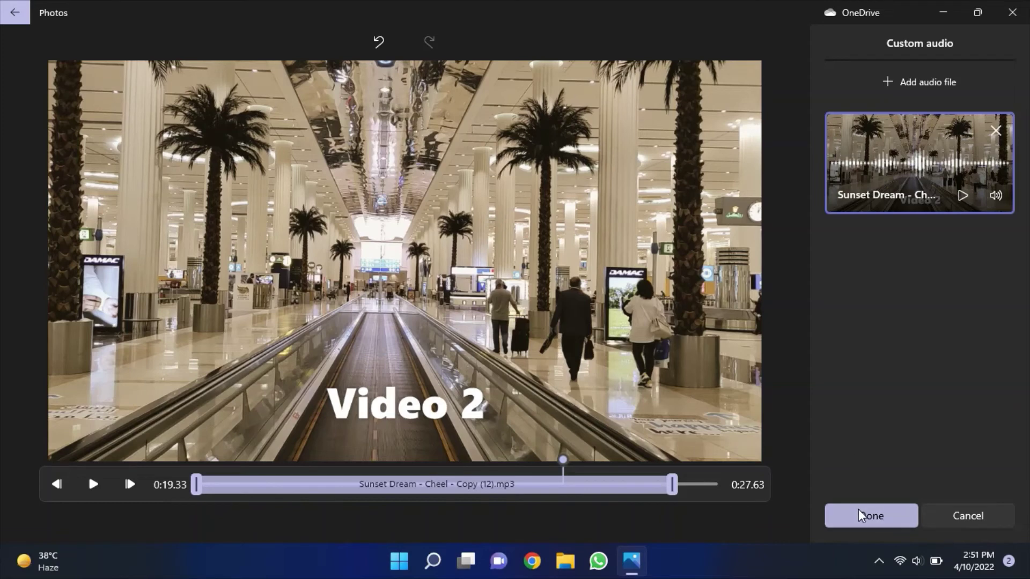
{"action": "left_click", "coordinate": [859, 514]}
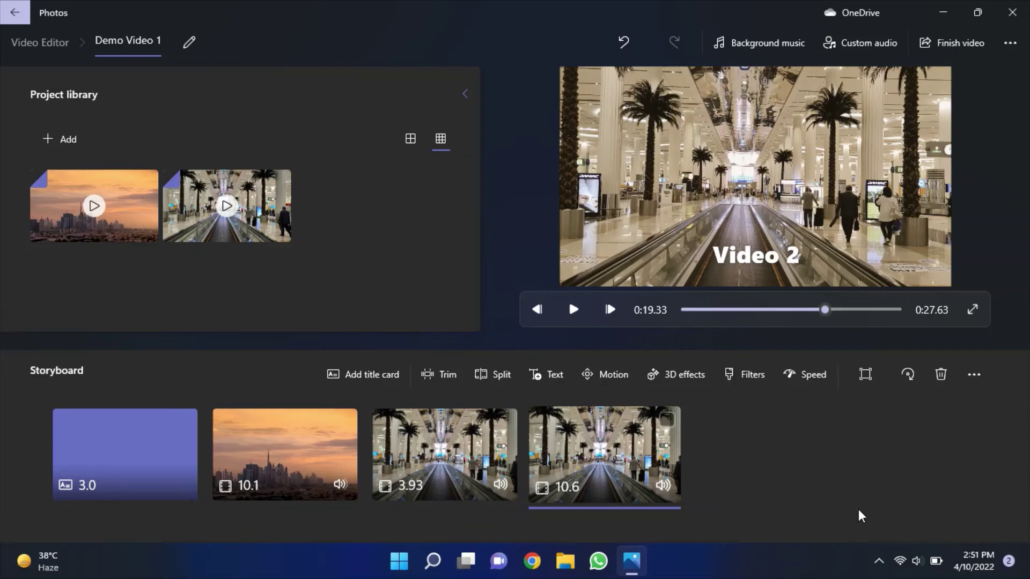
Step: Export the finished video in Medium 720p quality as "Demo Video 1" to the Videos > Edited Videos folder
{"action": "left_click", "coordinate": [943, 50]}
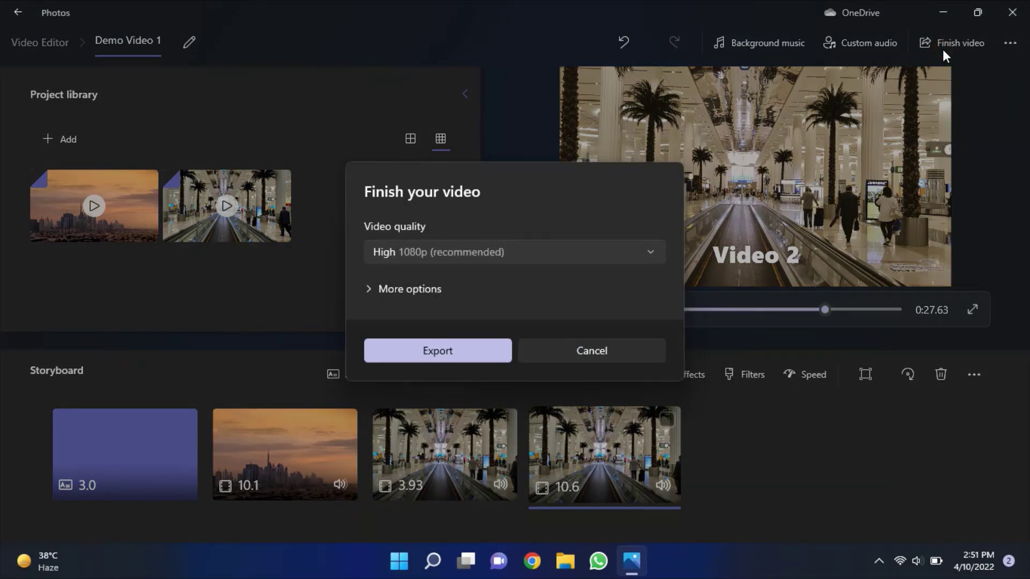
{"action": "left_click", "coordinate": [481, 250]}
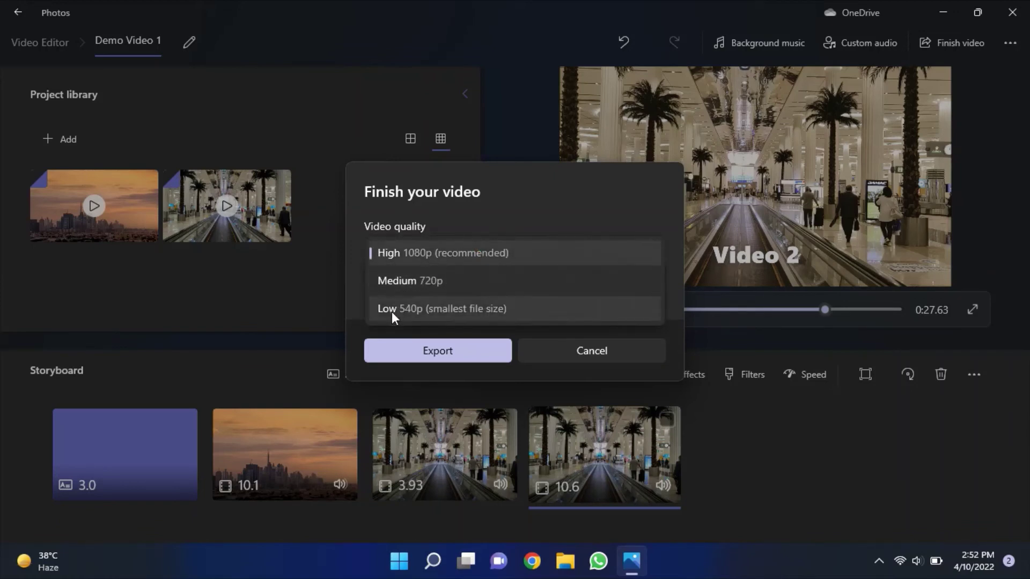
{"action": "left_click", "coordinate": [394, 276]}
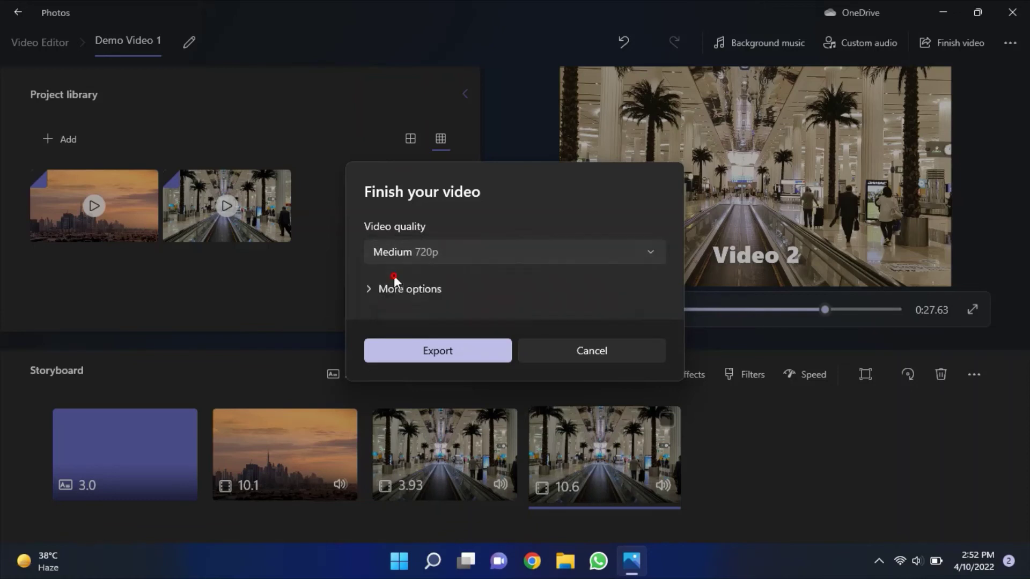
{"action": "left_click", "coordinate": [411, 356]}
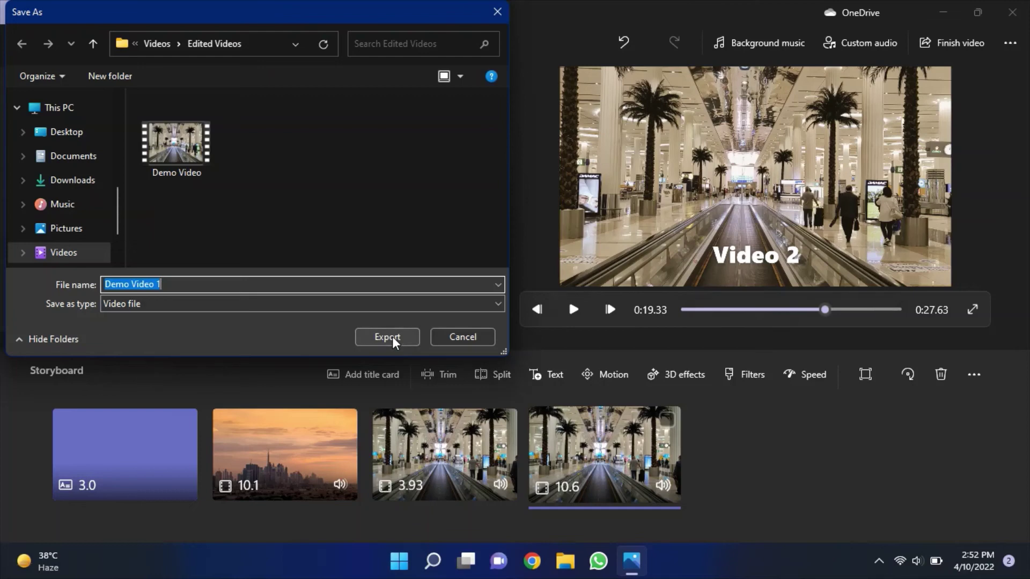
{"action": "left_click", "coordinate": [393, 339]}
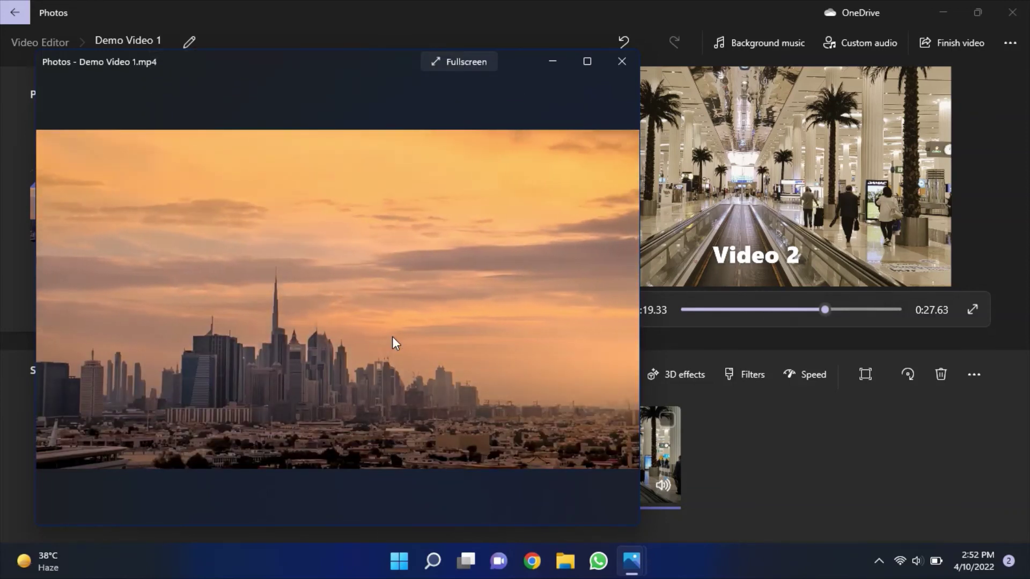
Step: Raise the system volume to listen to the audio while the exported Demo Video 1 plays
{"action": "key", "text": "XF86AudioLowerVolume"}
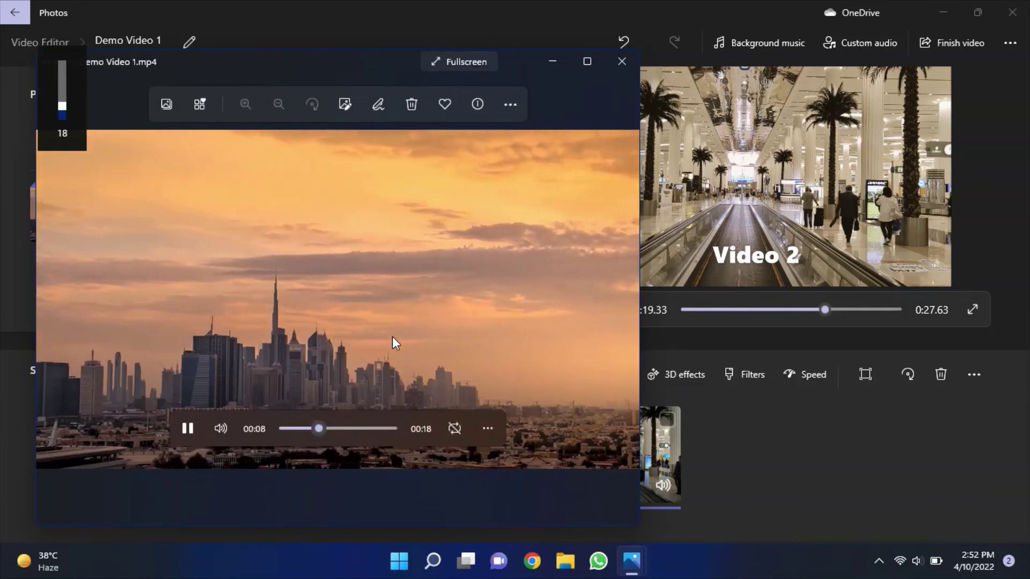
{"action": "key", "text": "XF86AudioRaiseVolume"}
{"action": "key", "text": "XF86AudioRaiseVolume"}
{"action": "key", "text": "XF86AudioRaiseVolume"}
{"action": "key", "text": "XF86AudioRaiseVolume"}
{"action": "key", "text": "XF86AudioRaiseVolume"}
{"action": "key", "text": "XF86AudioRaiseVolume"}
{"action": "key", "text": "XF86AudioRaiseVolume"}
{"action": "key", "text": "XF86AudioRaiseVolume"}
{"action": "key", "text": "XF86AudioRaiseVolume"}
{"action": "key", "text": "XF86AudioRaiseVolume"}
{"action": "key", "text": "XF86AudioRaiseVolume"}
{"action": "key", "text": "XF86AudioRaiseVolume"}
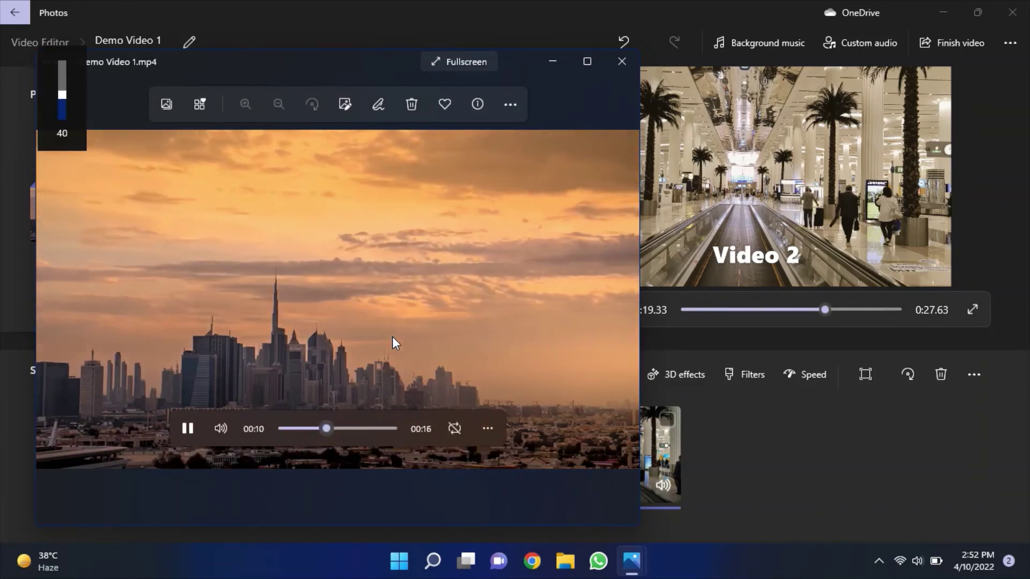
{"action": "key", "text": "XF86AudioRaiseVolume"}
{"action": "key", "text": "XF86AudioRaiseVolume"}
{"action": "key", "text": "XF86AudioRaiseVolume"}
{"action": "key", "text": "XF86AudioRaiseVolume"}
{"action": "key", "text": "XF86AudioRaiseVolume"}
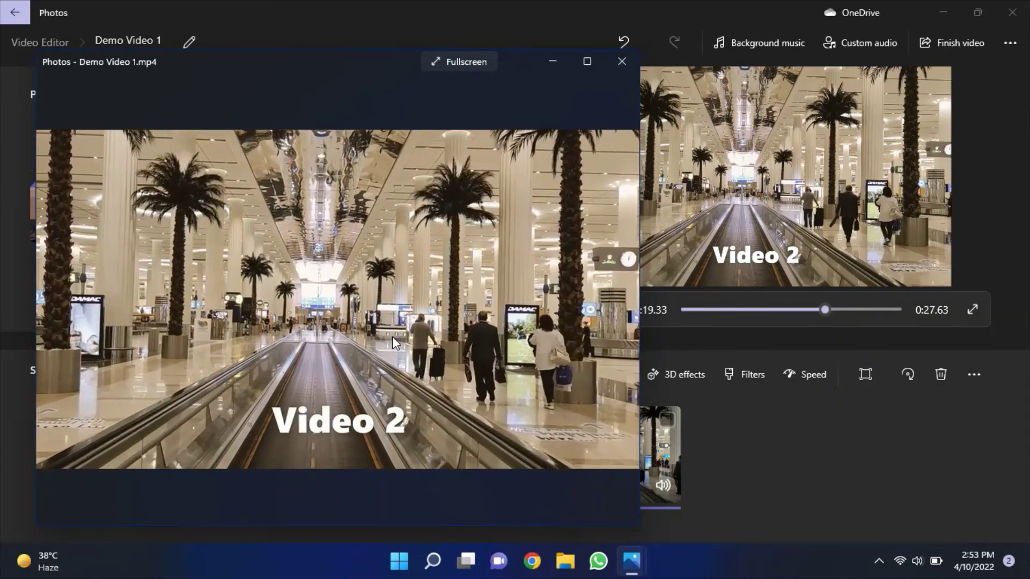
{"action": "key", "text": "XF86AudioRaiseVolume"}
{"action": "key", "text": "XF86AudioRaiseVolume"}
{"action": "key", "text": "XF86AudioRaiseVolume"}
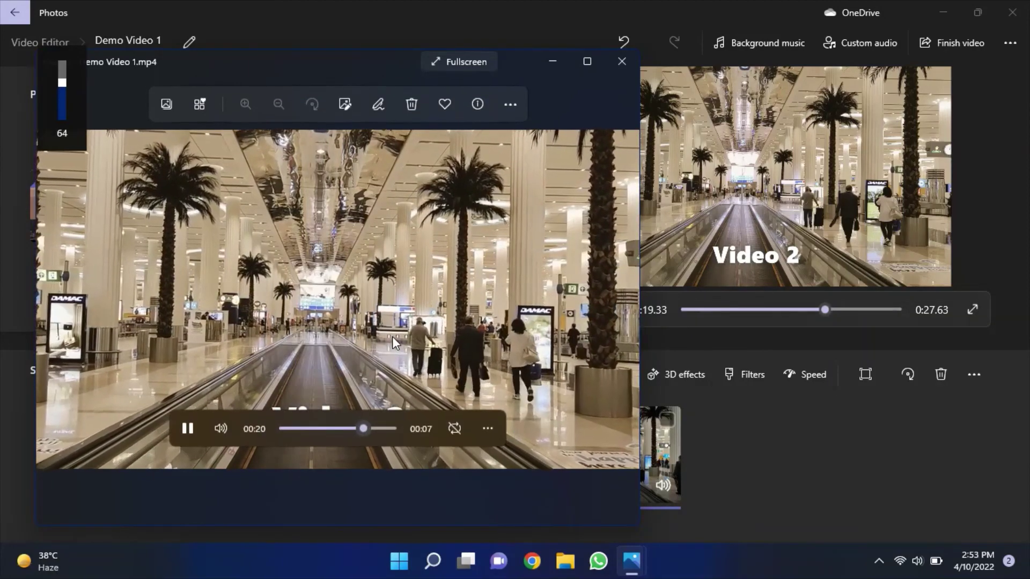
Step: Turn the system volume back down while watching the exported video through to its end
{"action": "key", "text": "XF86AudioLowerVolume"}
{"action": "key", "text": "XF86AudioLowerVolume"}
{"action": "key", "text": "XF86AudioLowerVolume"}
{"action": "key", "text": "XF86AudioLowerVolume"}
{"action": "key", "text": "XF86AudioLowerVolume"}
{"action": "key", "text": "XF86AudioLowerVolume"}
{"action": "key", "text": "XF86AudioLowerVolume"}
{"action": "key", "text": "XF86AudioLowerVolume"}
{"action": "key", "text": "XF86AudioLowerVolume"}
{"action": "key", "text": "XF86AudioLowerVolume"}
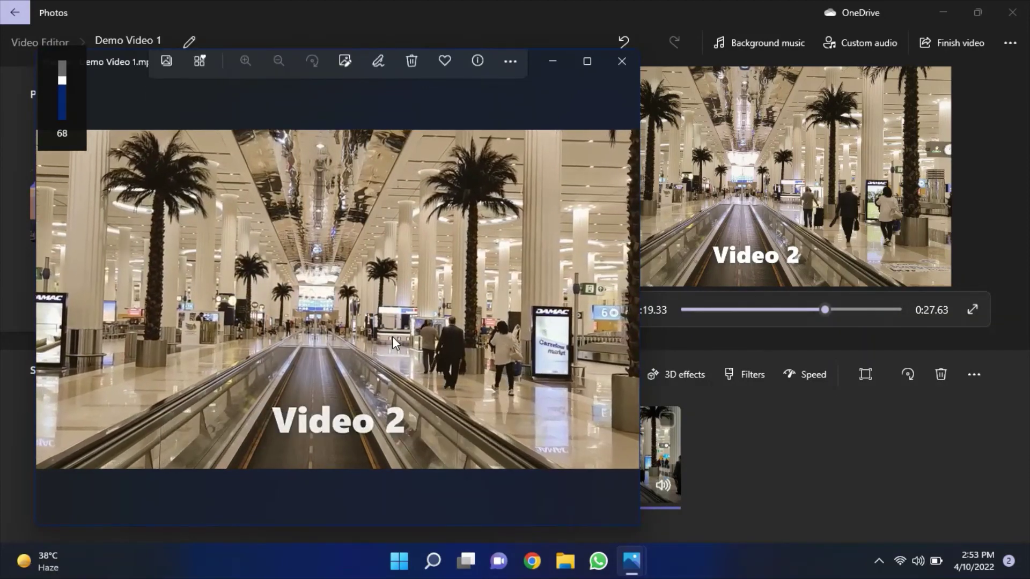
{"action": "key", "text": "XF86AudioLowerVolume"}
{"action": "key", "text": "XF86AudioLowerVolume"}
{"action": "key", "text": "XF86AudioLowerVolume"}
{"action": "key", "text": "XF86AudioLowerVolume"}
{"action": "key", "text": "XF86AudioLowerVolume"}
{"action": "key", "text": "XF86AudioLowerVolume"}
{"action": "key", "text": "XF86AudioLowerVolume"}
{"action": "key", "text": "XF86AudioLowerVolume"}
{"action": "key", "text": "XF86AudioLowerVolume"}
{"action": "key", "text": "XF86AudioLowerVolume"}
{"action": "key", "text": "XF86AudioLowerVolume"}
{"action": "key", "text": "XF86AudioLowerVolume"}
{"action": "key", "text": "XF86AudioLowerVolume"}
{"action": "key", "text": "XF86AudioLowerVolume"}
{"action": "key", "text": "XF86AudioLowerVolume"}
{"action": "key", "text": "XF86AudioLowerVolume"}
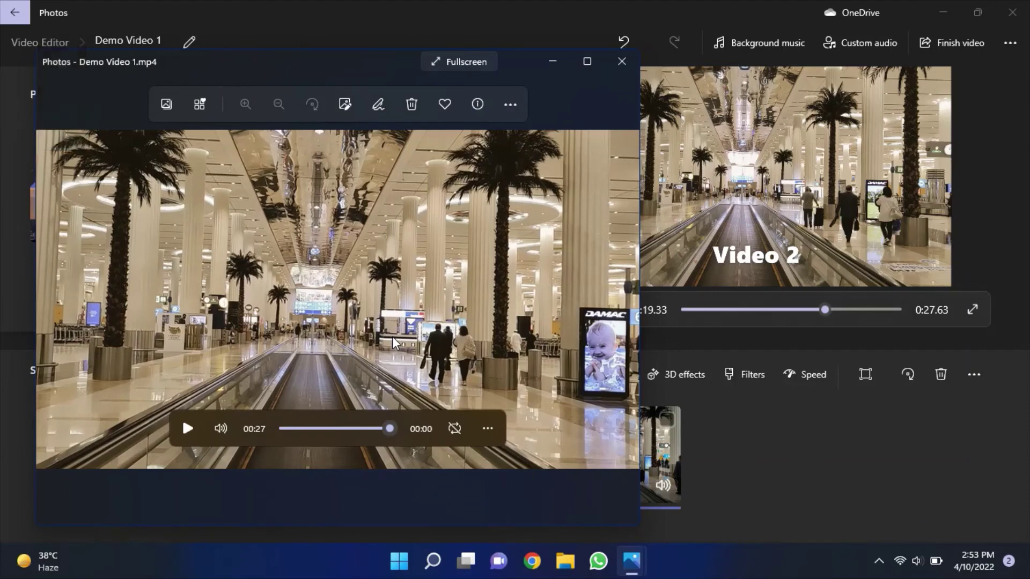
Step: Minimize the exported video's player window and the video editor to show the desktop
{"action": "left_click", "coordinate": [553, 62]}
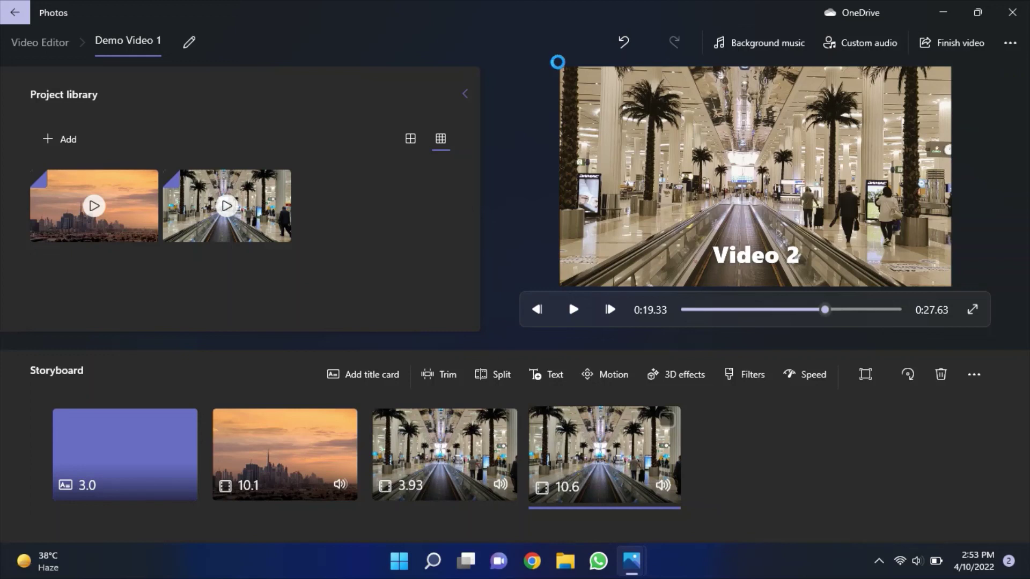
{"action": "left_click", "coordinate": [948, 15]}
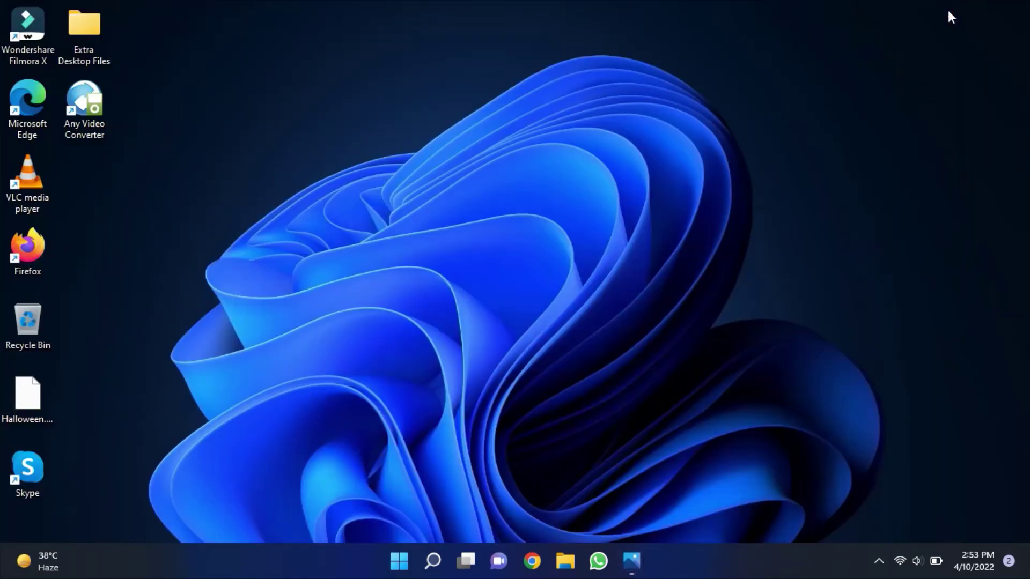